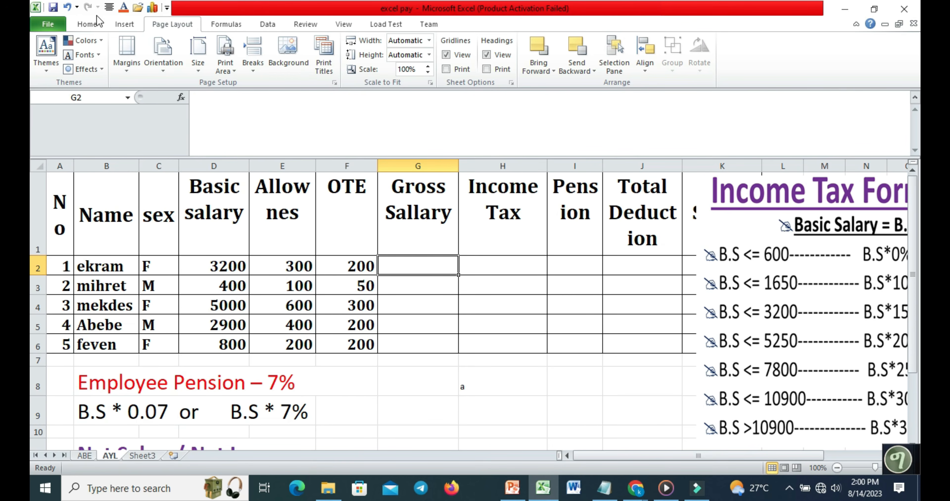
- Total the first employee's basic salary, allowance and OTE (D2:F2) in Gross Sallary cell G2 with AutoSum's Sum
{"action": "left_click", "coordinate": [85, 26]}
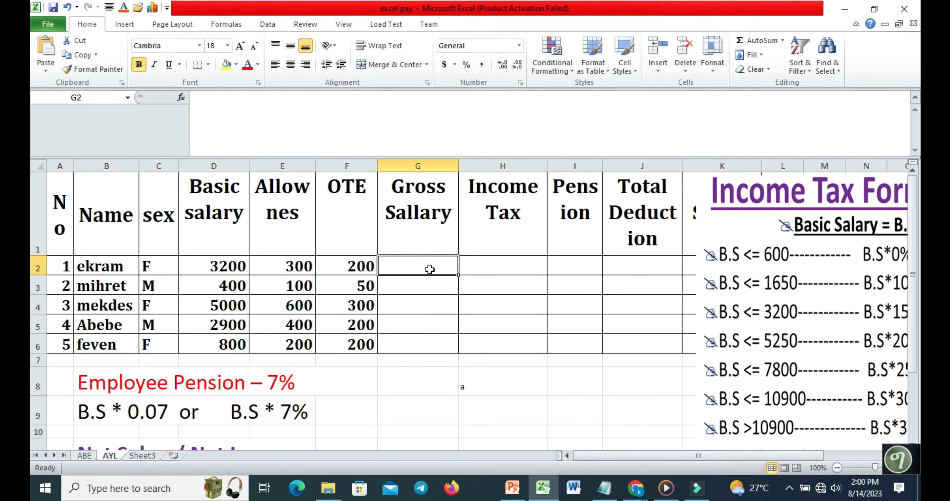
{"action": "left_click", "coordinate": [783, 43]}
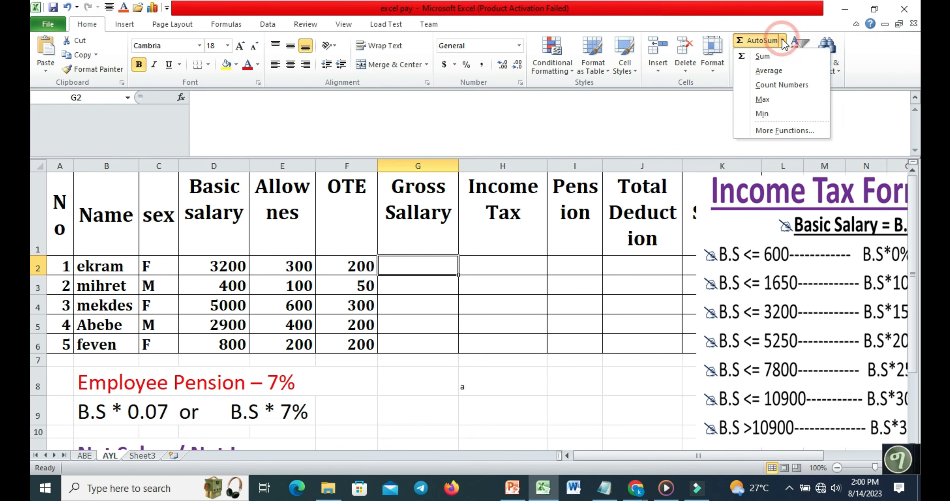
{"action": "left_click", "coordinate": [766, 55]}
{"action": "left_click_drag", "start_coordinate": [221, 265], "coordinate": [339, 270]}
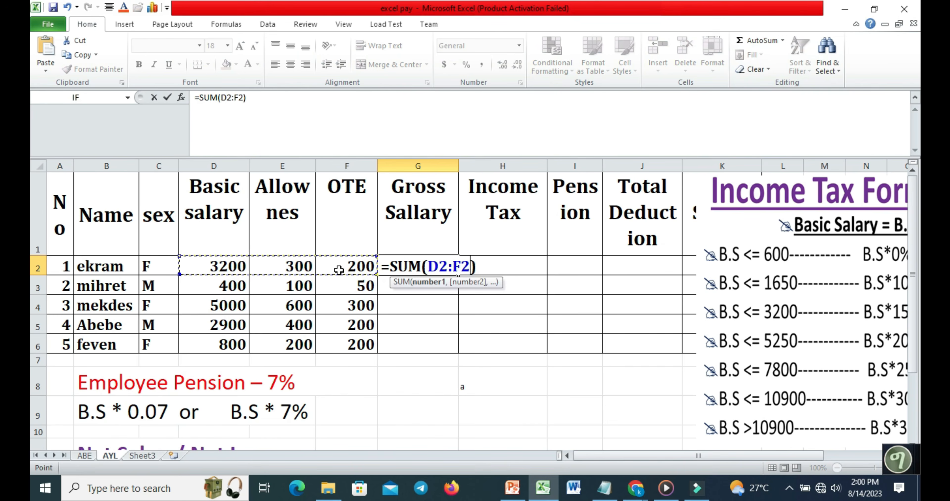
{"action": "key", "text": "Return"}
- Fill the G2 sum formula down through G6, and clear the whole range G2:G6 again
{"action": "left_click_drag", "start_coordinate": [429, 264], "coordinate": [431, 355]}
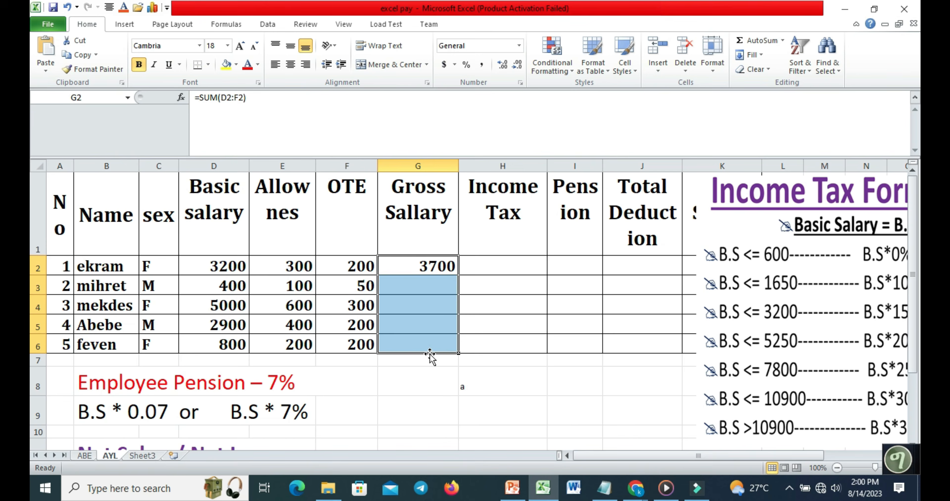
{"action": "key", "text": "ctrl+d"}
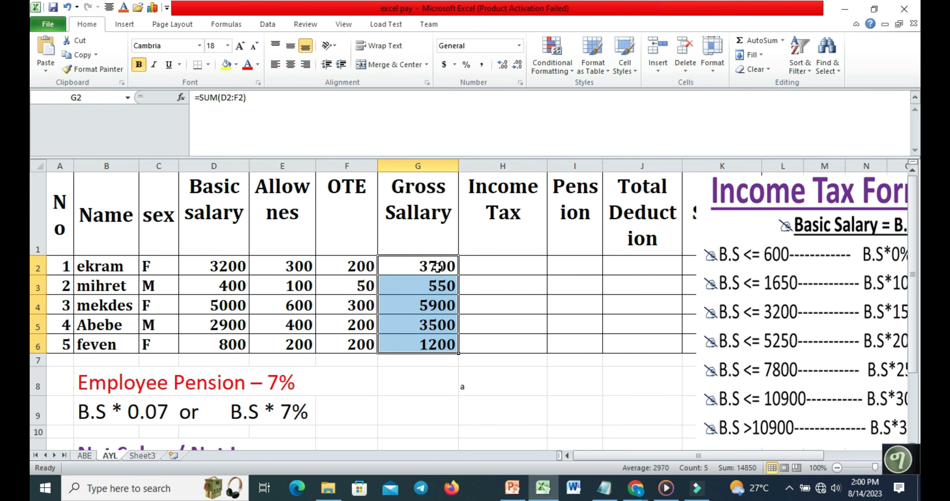
{"action": "key", "text": "Delete"}
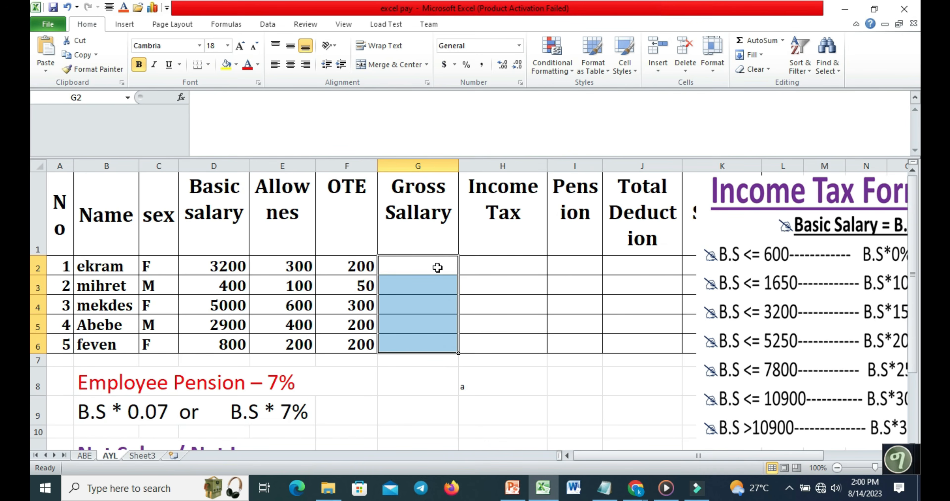
- Enter the formula =sum(D2:F2) manually in Gross Sallary cell G2, and clear that cell again
{"action": "left_click", "coordinate": [438, 268]}
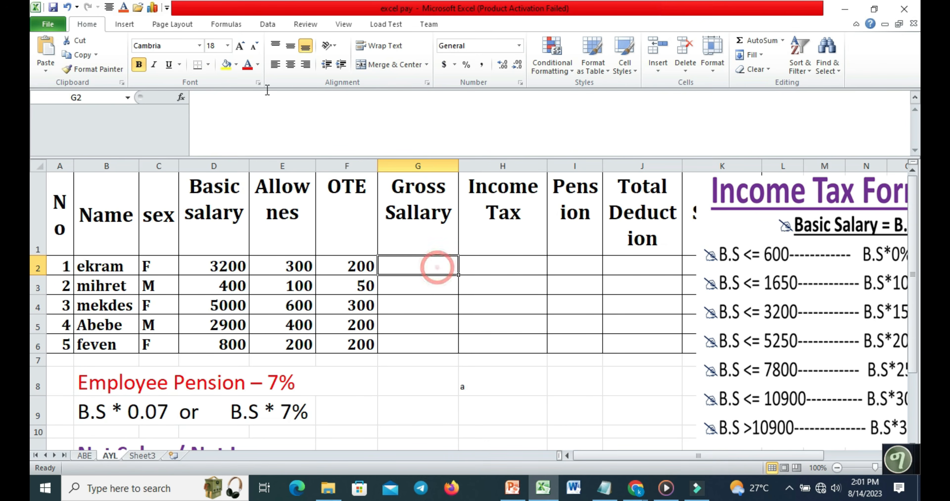
{"action": "left_click", "coordinate": [222, 109]}
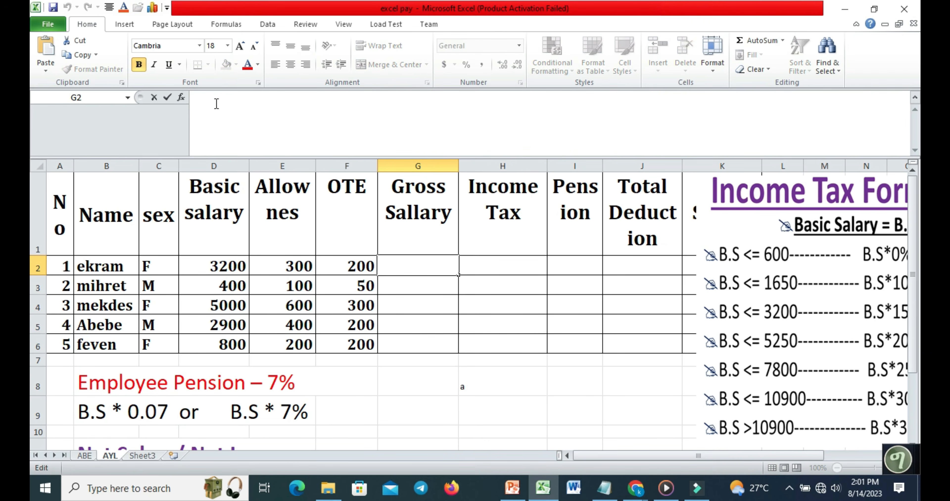
{"action": "type", "text": "="}
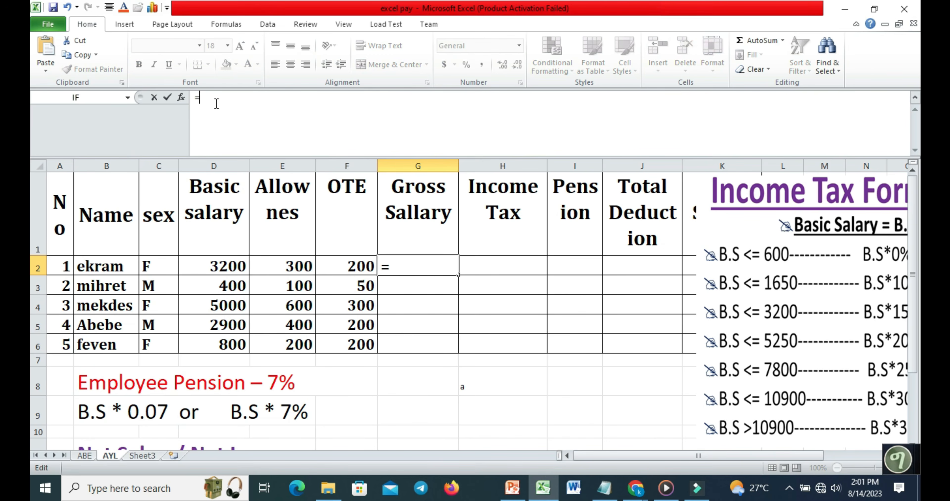
{"action": "type", "text": "su"}
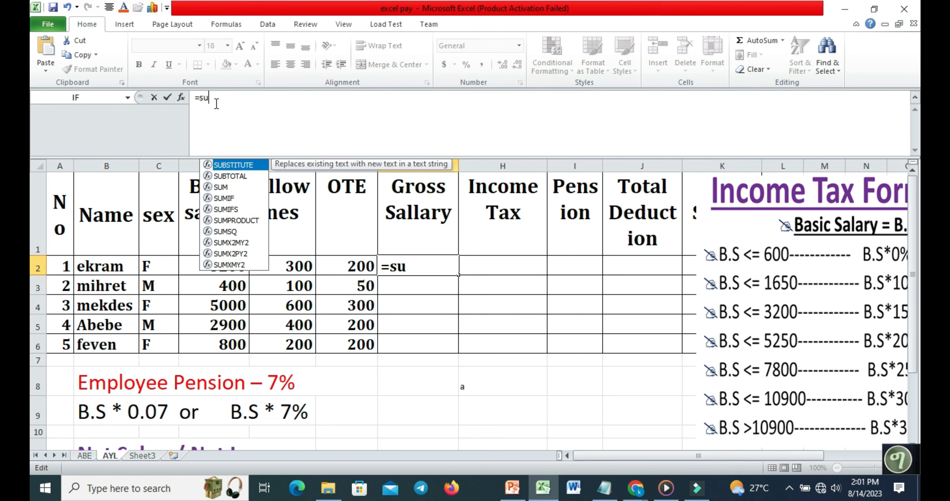
{"action": "type", "text": "m"}
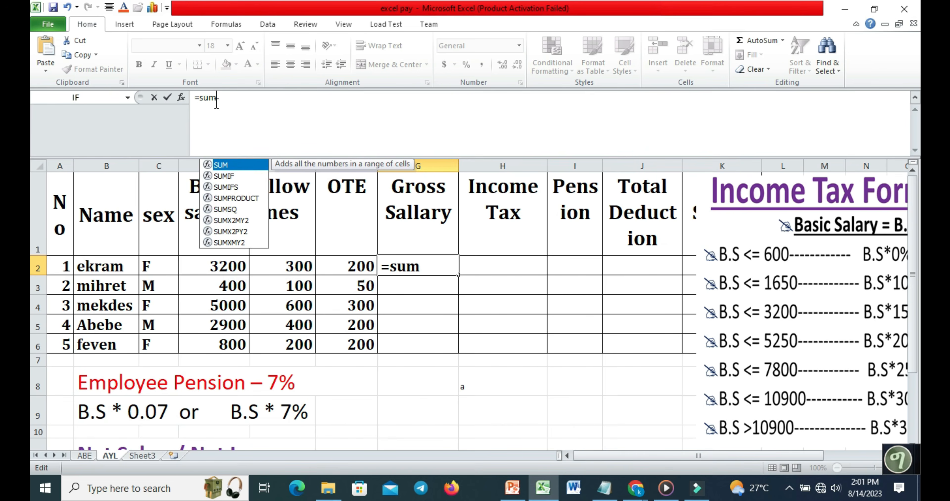
{"action": "type", "text": "("}
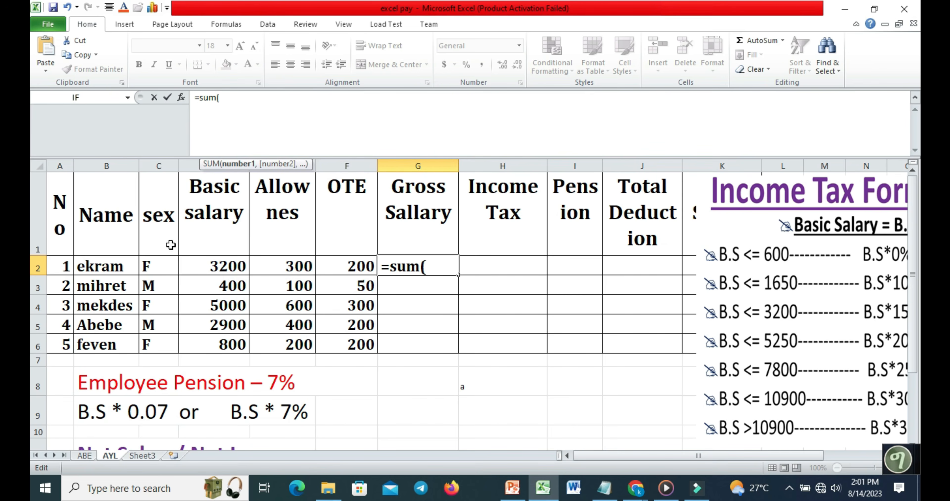
{"action": "left_click_drag", "start_coordinate": [218, 265], "coordinate": [353, 266]}
{"action": "type", "text": ")"}
{"action": "key", "text": "Return"}
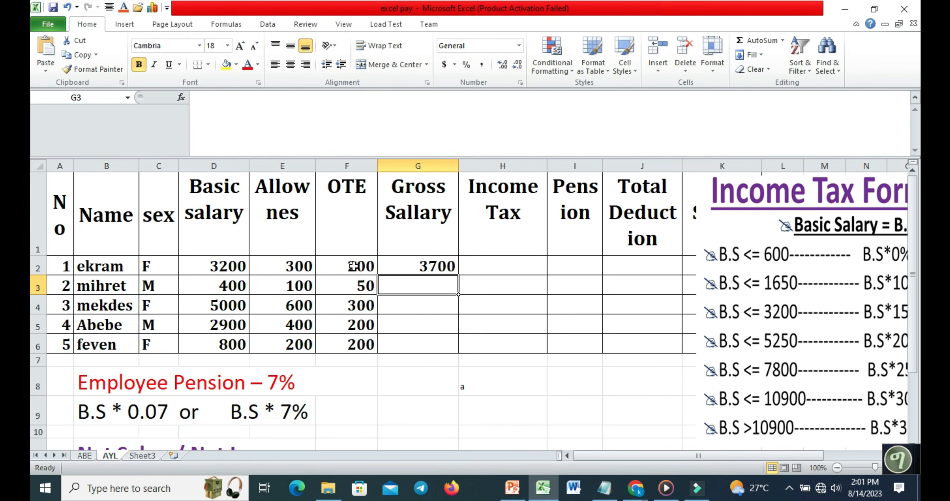
{"action": "left_click", "coordinate": [424, 266]}
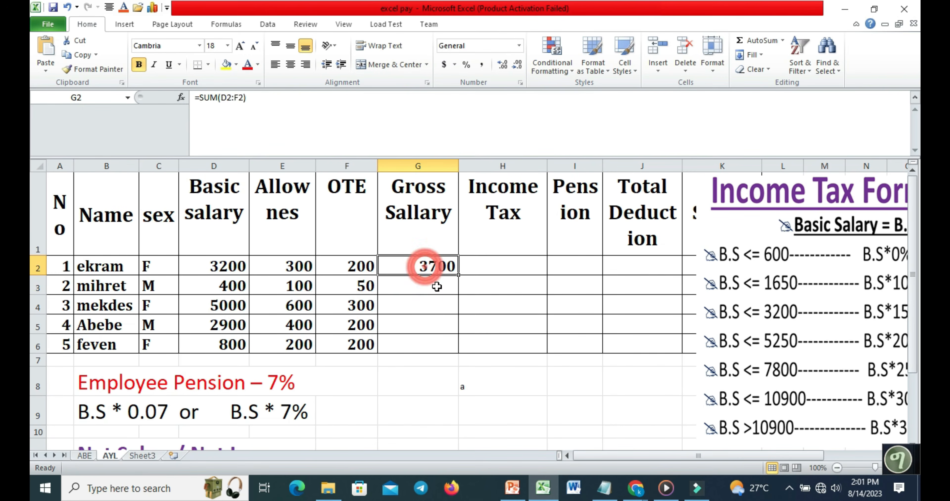
{"action": "key", "text": "Delete"}
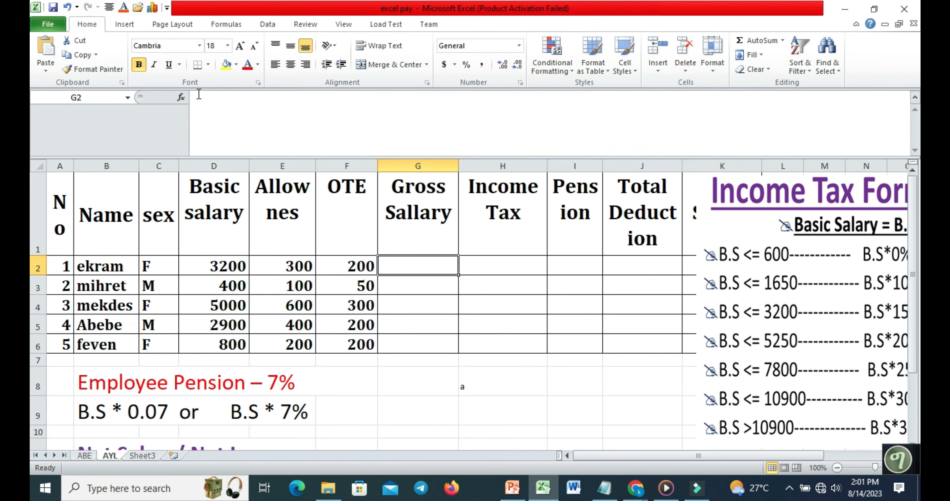
- Insert the SUM function in G2 through Insert Function with D2:F2 as Number1, and fill it down to G6
{"action": "left_click", "coordinate": [181, 97]}
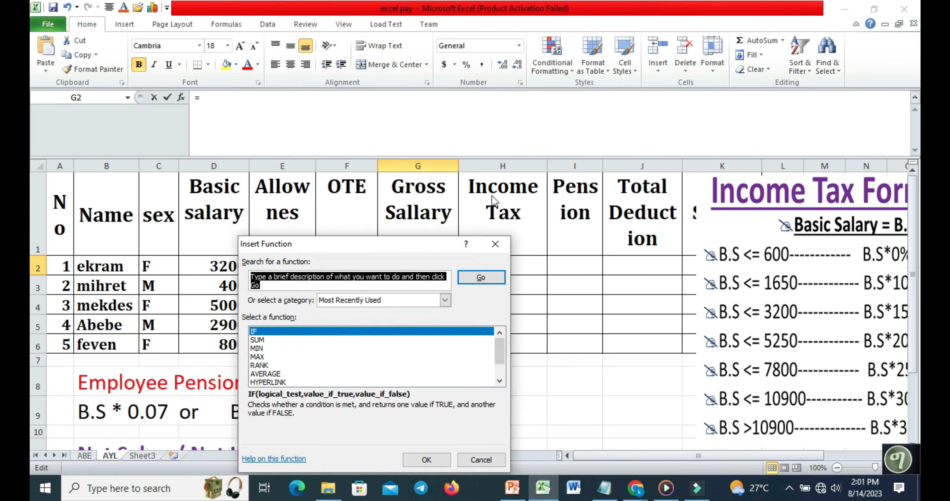
{"action": "left_click", "coordinate": [285, 348]}
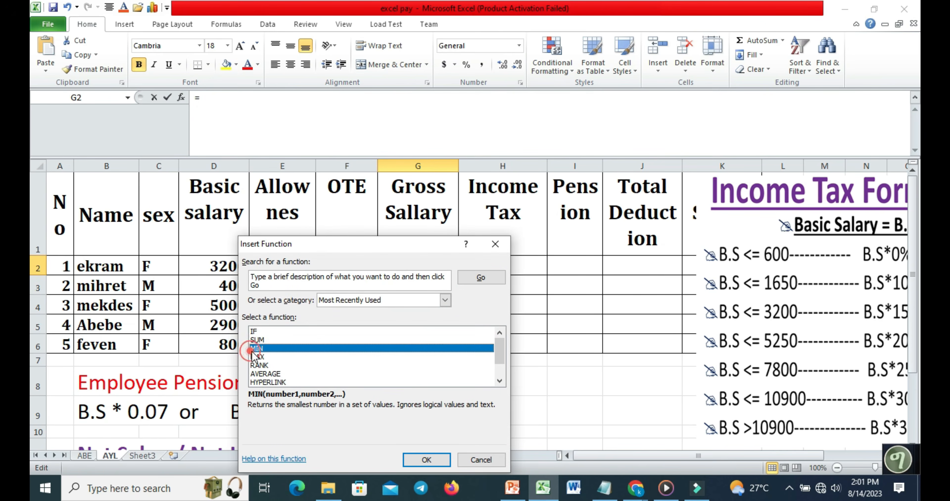
{"action": "left_click", "coordinate": [258, 340]}
{"action": "left_click_drag", "start_coordinate": [363, 246], "coordinate": [641, 182]}
{"action": "left_click", "coordinate": [541, 275]}
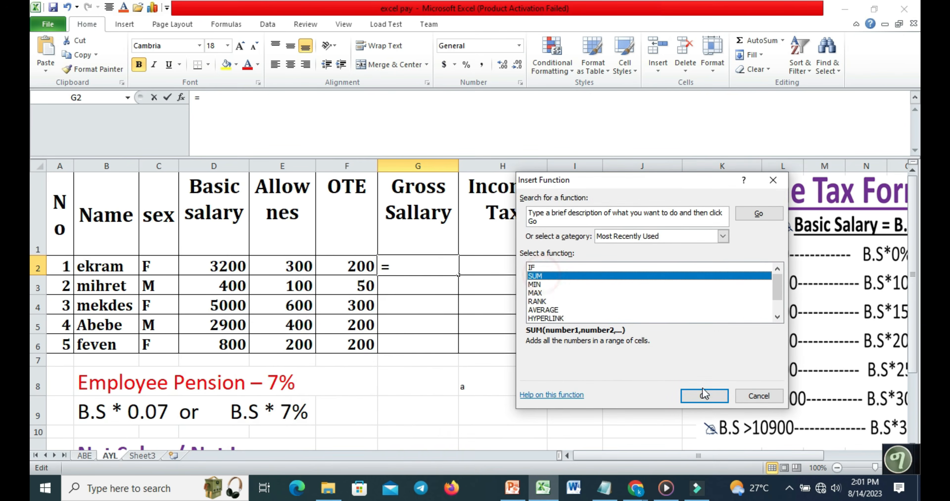
{"action": "left_click", "coordinate": [704, 396]}
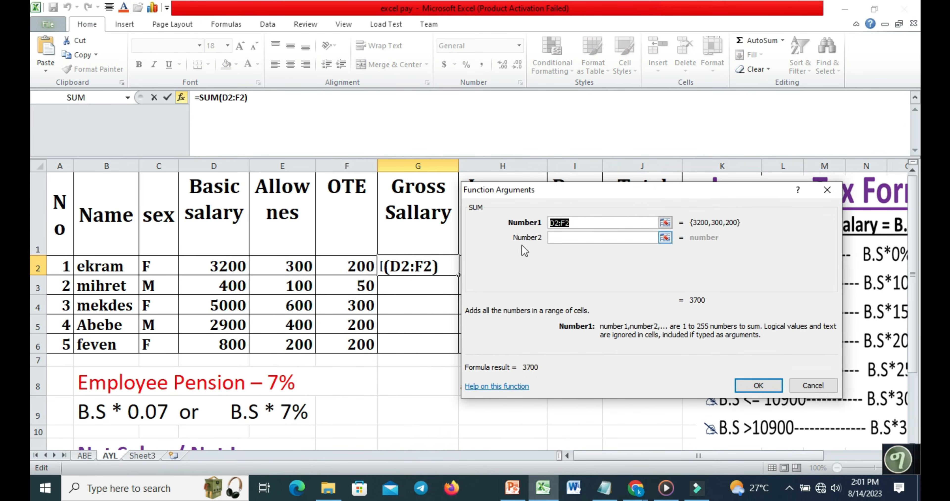
{"action": "left_click_drag", "start_coordinate": [214, 267], "coordinate": [335, 271]}
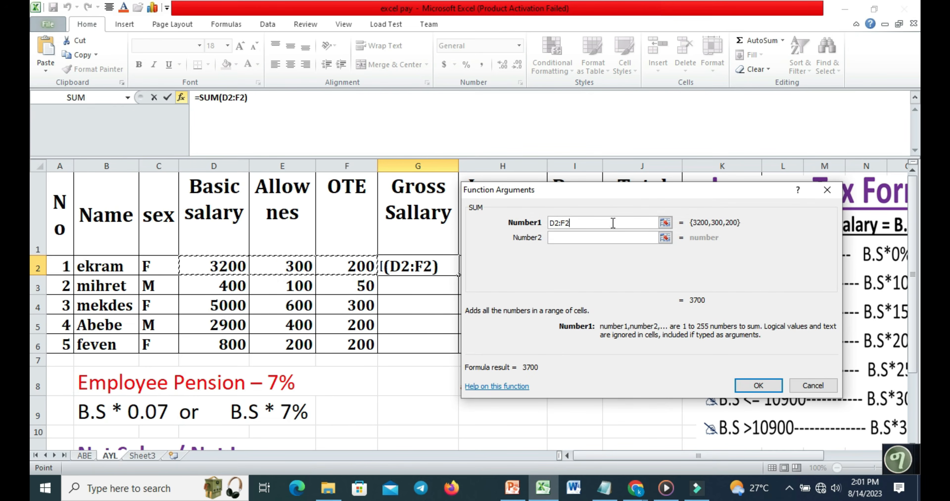
{"action": "left_click", "coordinate": [568, 239]}
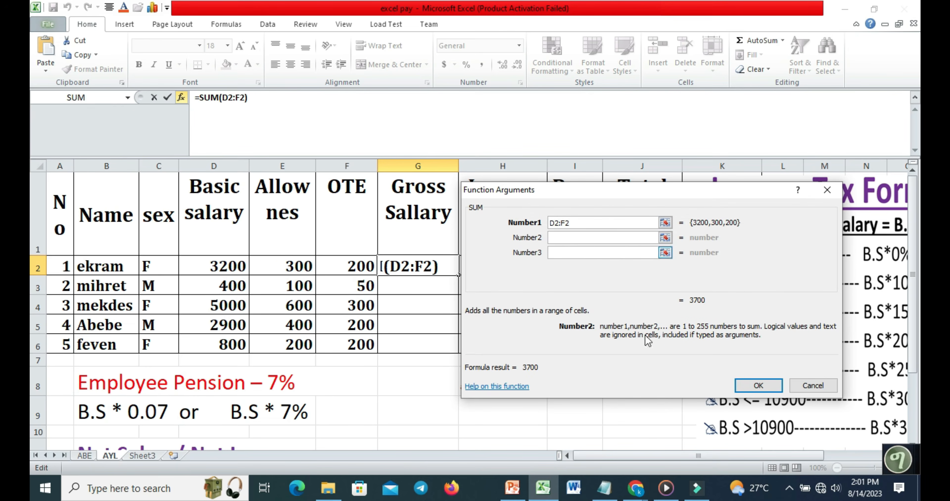
{"action": "left_click", "coordinate": [748, 386]}
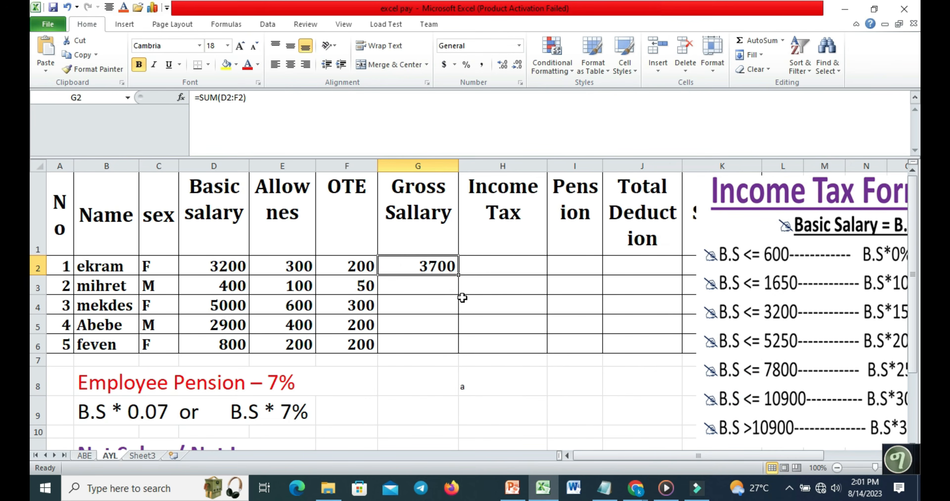
{"action": "left_click_drag", "start_coordinate": [422, 267], "coordinate": [418, 345]}
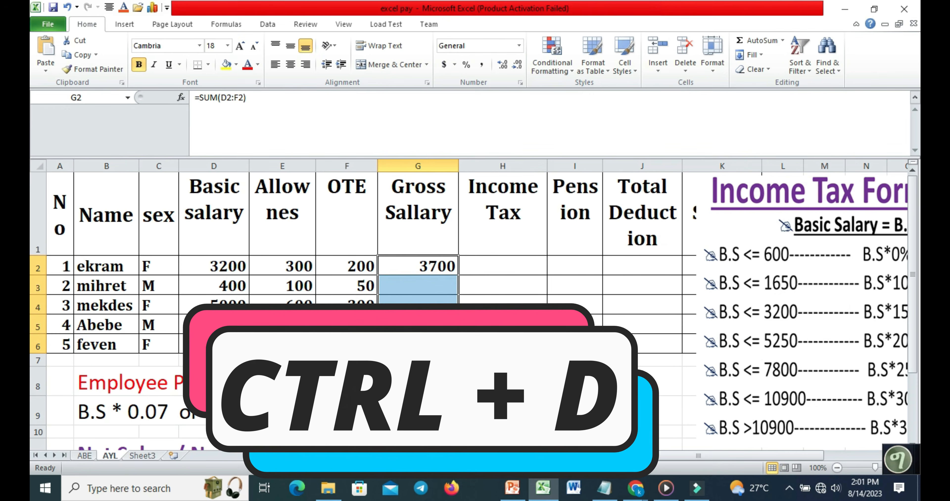
{"action": "key", "text": "ctrl+d"}
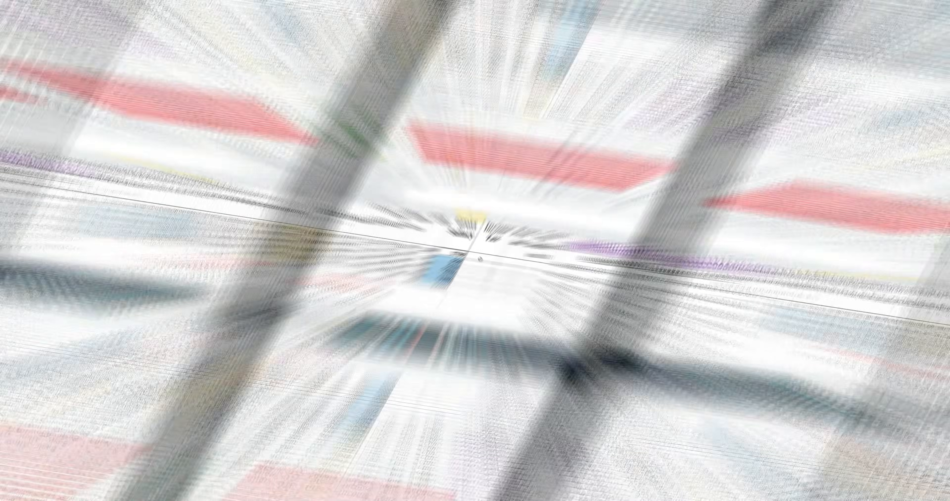
- Move the Income Tax Formula picture directly beside the Income Tax column so that all its tax brackets can be read
{"action": "left_click", "coordinate": [500, 270]}
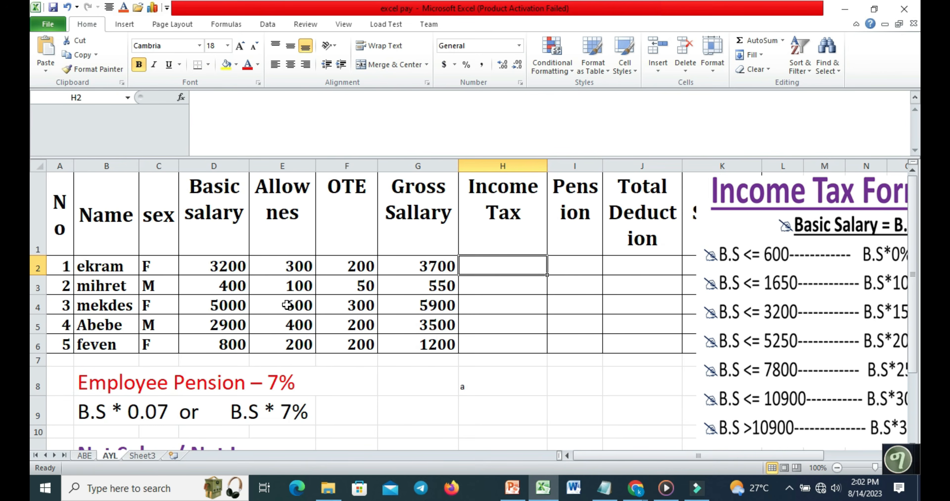
{"action": "left_click", "coordinate": [288, 266]}
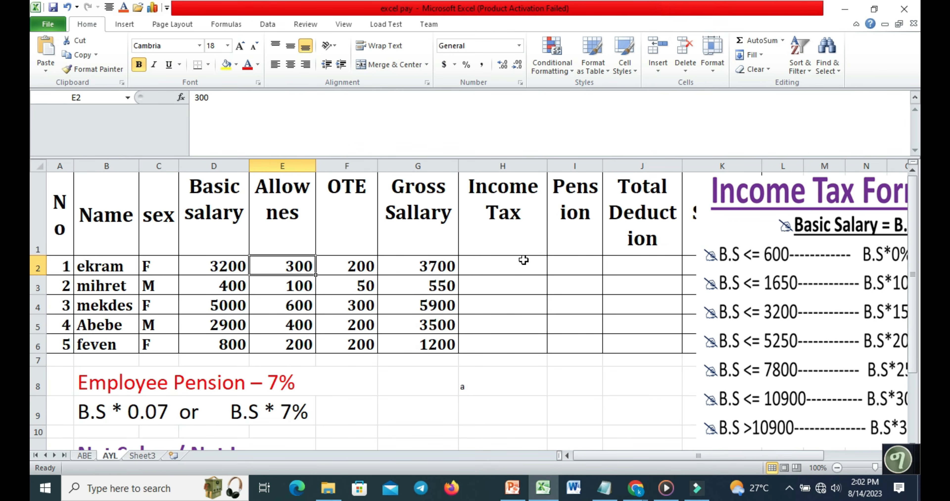
{"action": "left_click", "coordinate": [493, 269]}
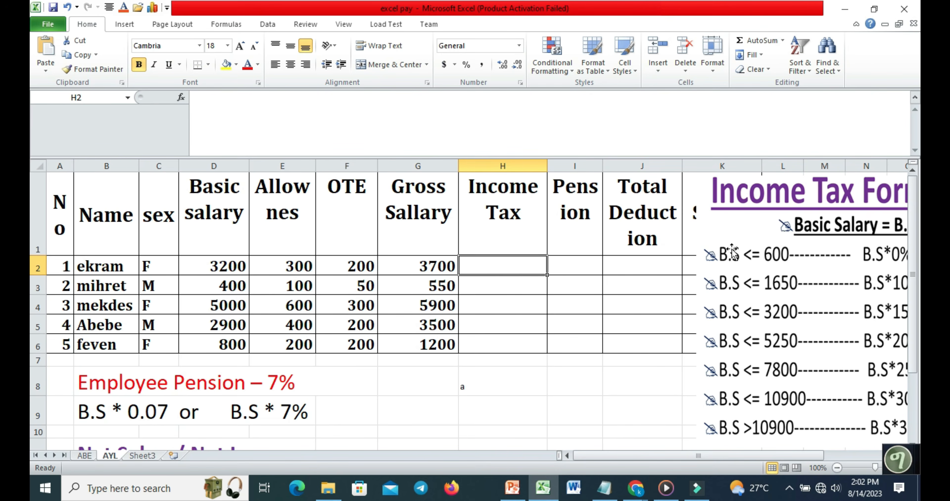
{"action": "left_click_drag", "start_coordinate": [784, 195], "coordinate": [633, 183]}
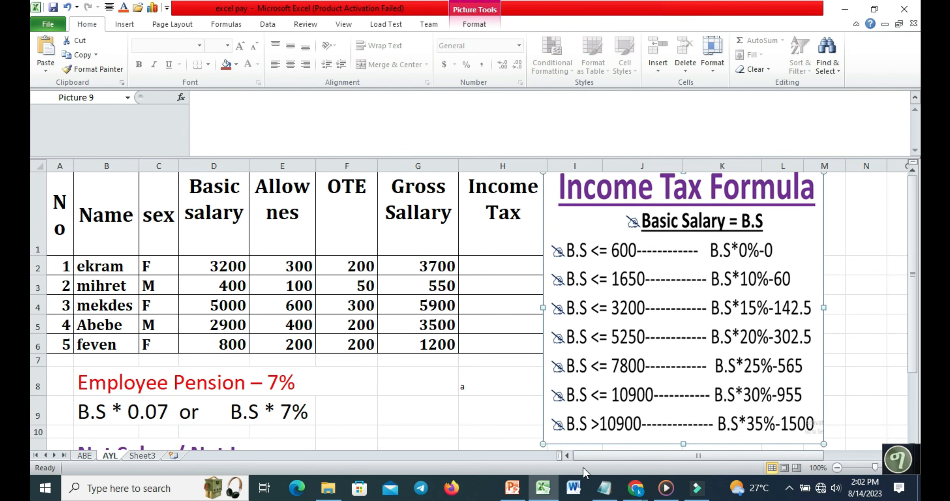
- Open Insert Function for Income Tax cell H2 and empty the function search text
{"action": "left_click", "coordinate": [483, 268]}
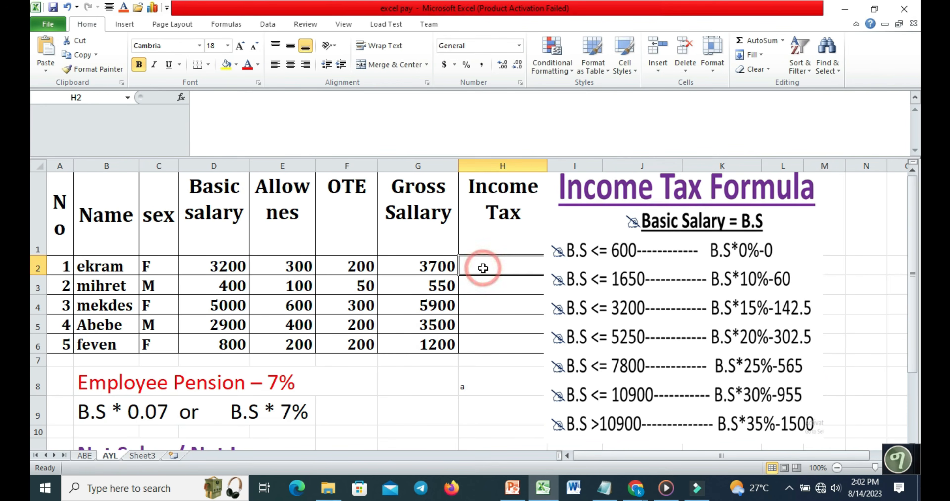
{"action": "left_click", "coordinate": [217, 109]}
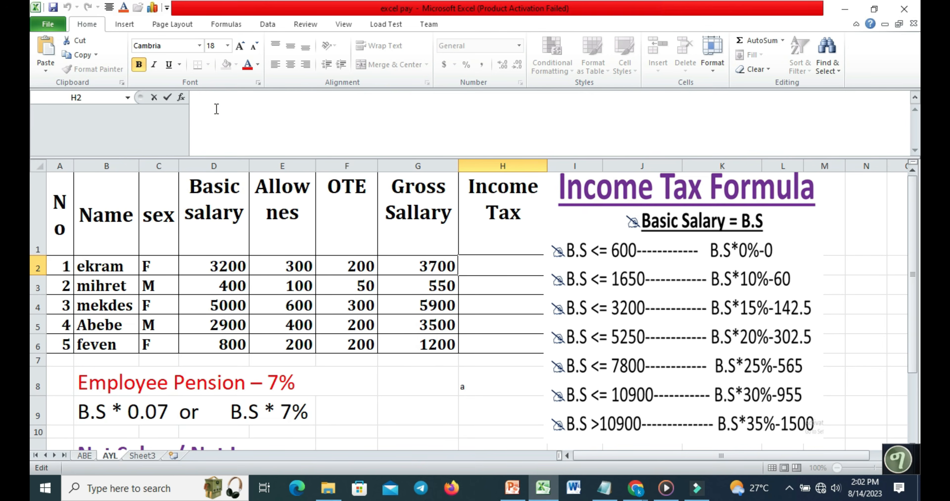
{"action": "left_click", "coordinate": [181, 98]}
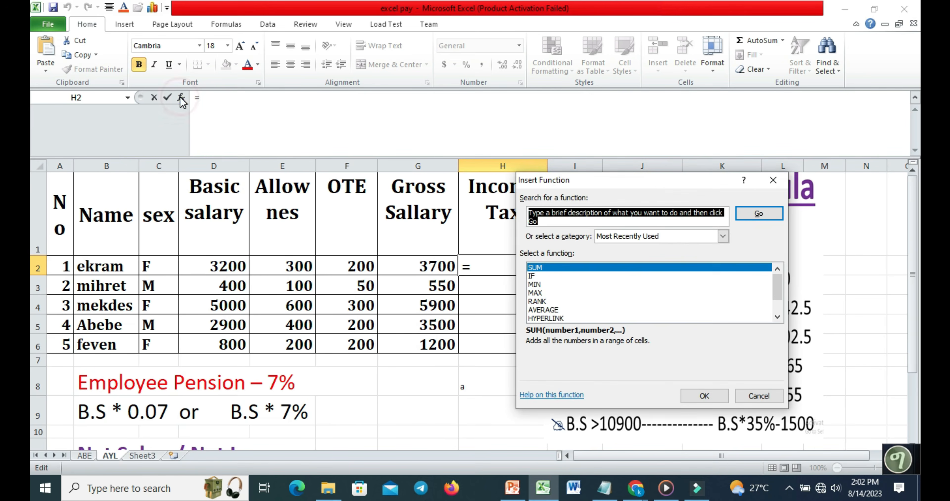
{"action": "left_click", "coordinate": [537, 276]}
{"action": "left_click", "coordinate": [540, 223]}
{"action": "left_click", "coordinate": [540, 224]}
{"action": "key", "text": "BackSpace"}
{"action": "key", "text": "BackSpace"}
{"action": "key", "text": "BackSpace"}
{"action": "key", "text": "BackSpace"}
{"action": "key", "text": "BackSpace"}
{"action": "key", "text": "BackSpace"}
{"action": "key", "text": "BackSpace"}
{"action": "key", "text": "BackSpace"}
{"action": "key", "text": "BackSpace"}
{"action": "key", "text": "BackSpace"}
{"action": "key", "text": "BackSpace"}
{"action": "key", "text": "BackSpace"}
{"action": "key", "text": "BackSpace"}
{"action": "key", "text": "BackSpace"}
{"action": "key", "text": "BackSpace"}
{"action": "key", "text": "BackSpace"}
{"action": "key", "text": "BackSpace"}
{"action": "key", "text": "BackSpace"}
{"action": "key", "text": "BackSpace"}
{"action": "key", "text": "BackSpace"}
{"action": "key", "text": "BackSpace"}
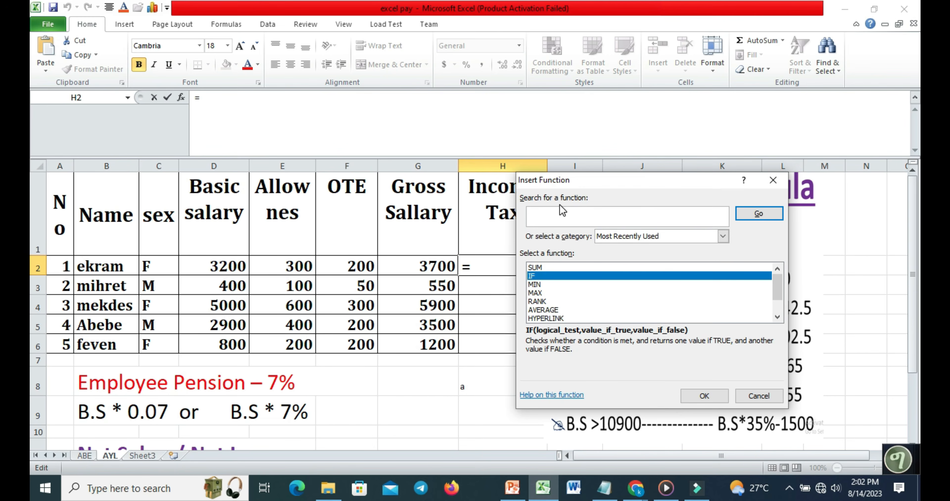
- Search the functions for "if", insert the recommended IF function in H2, and move its arguments dialog clear of the tax formula picture
{"action": "left_click", "coordinate": [541, 221]}
{"action": "left_click", "coordinate": [759, 213]}
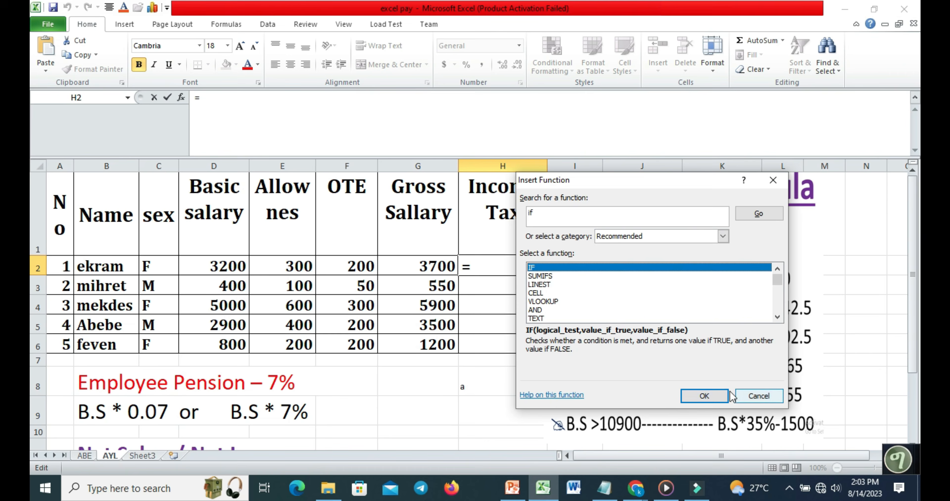
{"action": "left_click", "coordinate": [700, 397]}
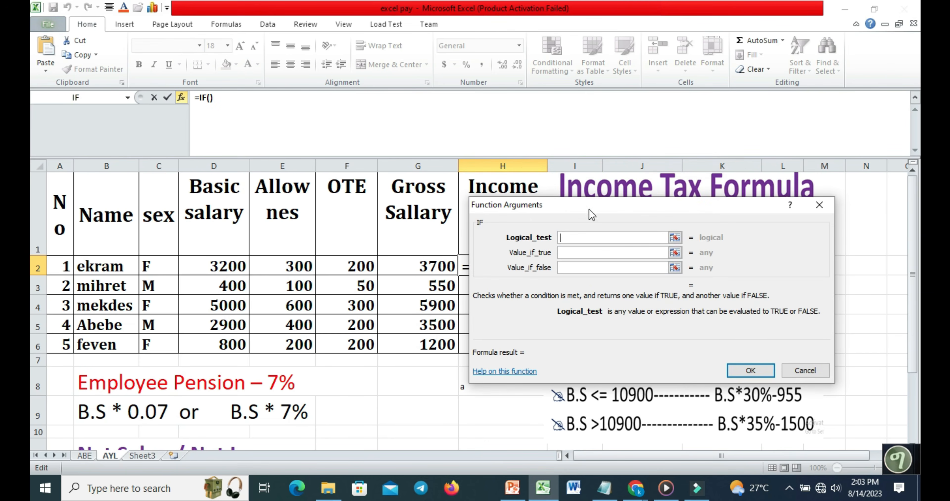
{"action": "left_click_drag", "start_coordinate": [590, 209], "coordinate": [306, 304]}
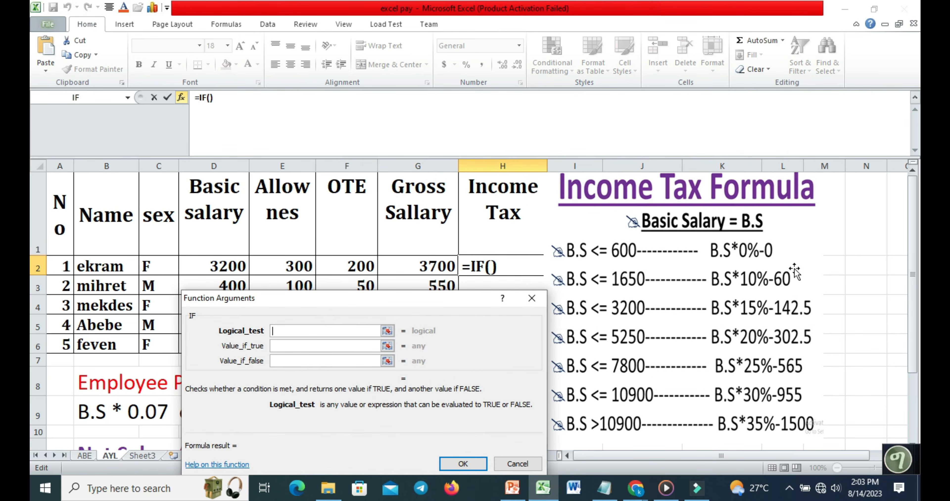
- Set the IF function's logical test in H2 to D2<=600 and its value if true to D2*0%-0
{"action": "left_click", "coordinate": [216, 267]}
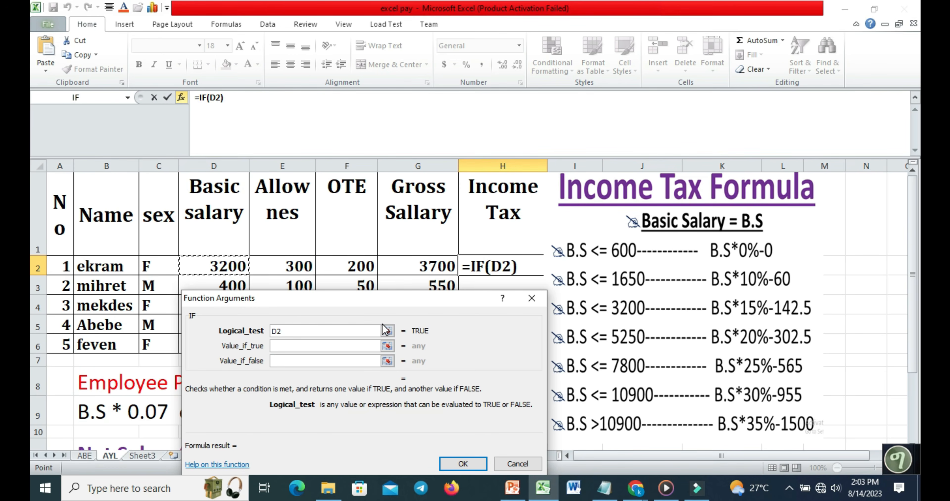
{"action": "type", "text": "<="}
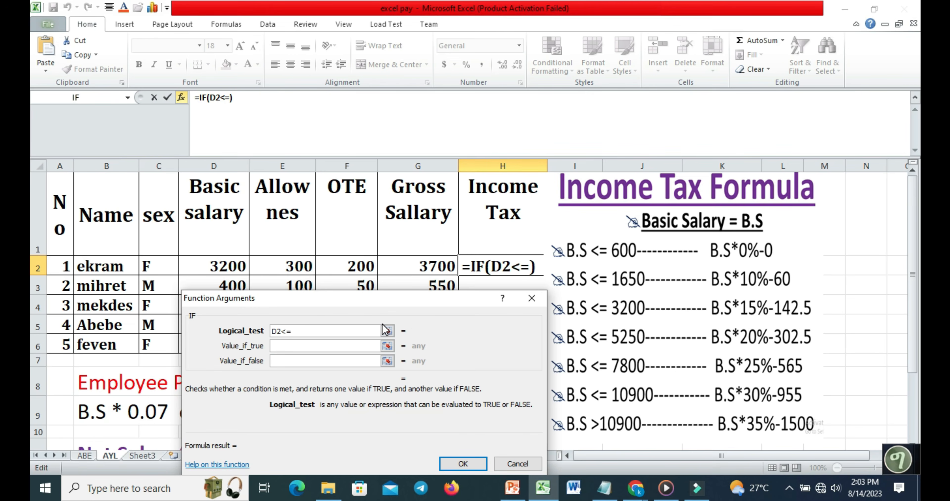
{"action": "type", "text": "600"}
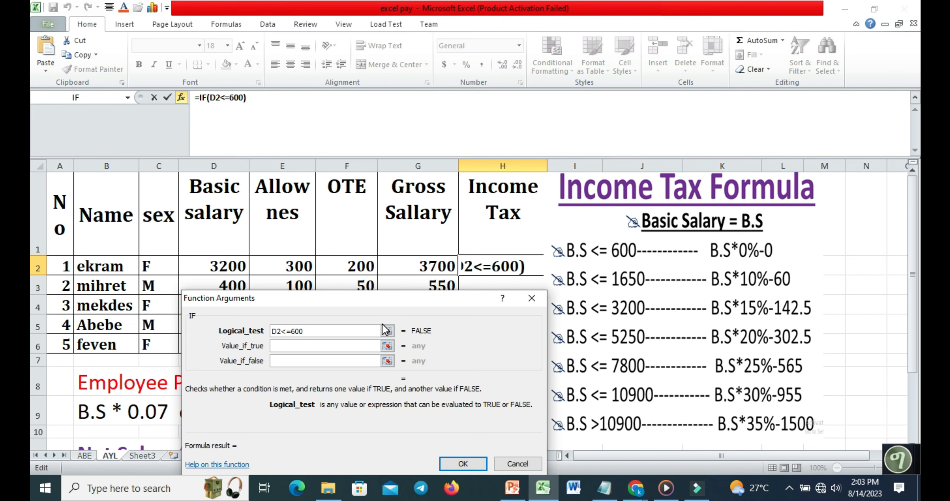
{"action": "left_click", "coordinate": [300, 344]}
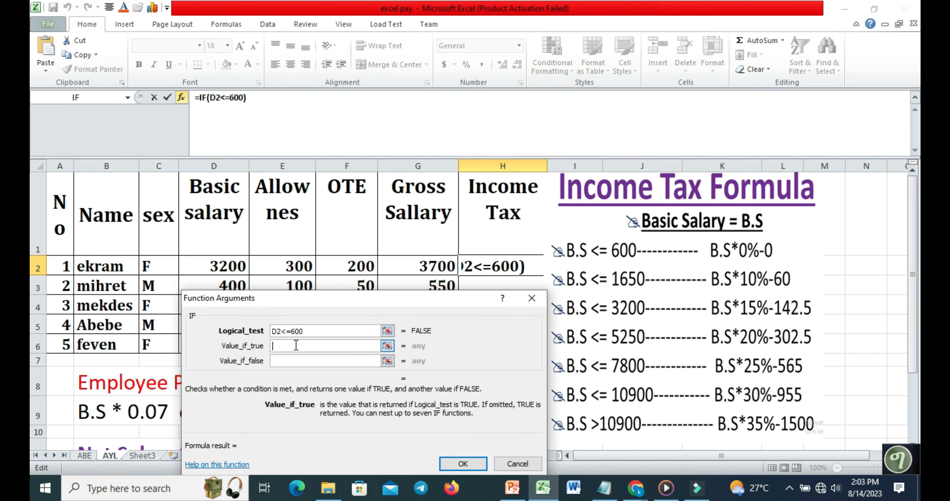
{"action": "left_click", "coordinate": [204, 270]}
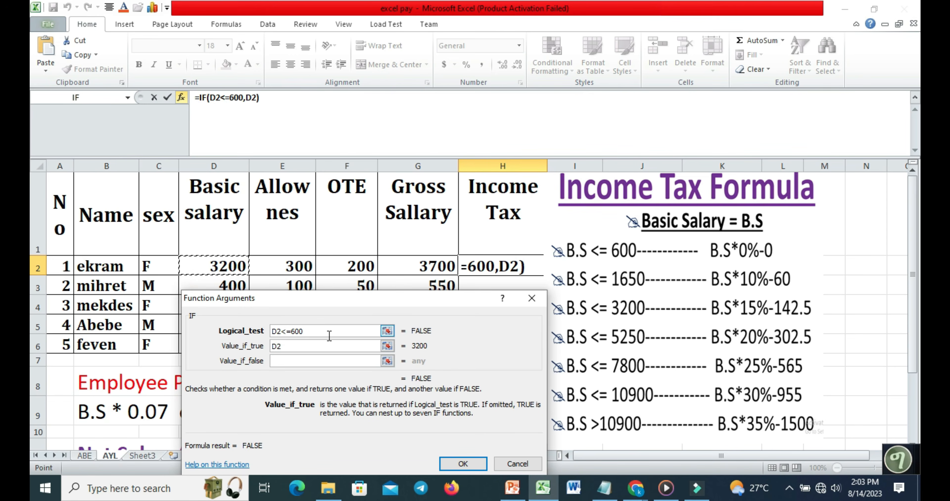
{"action": "type", "text": "*"}
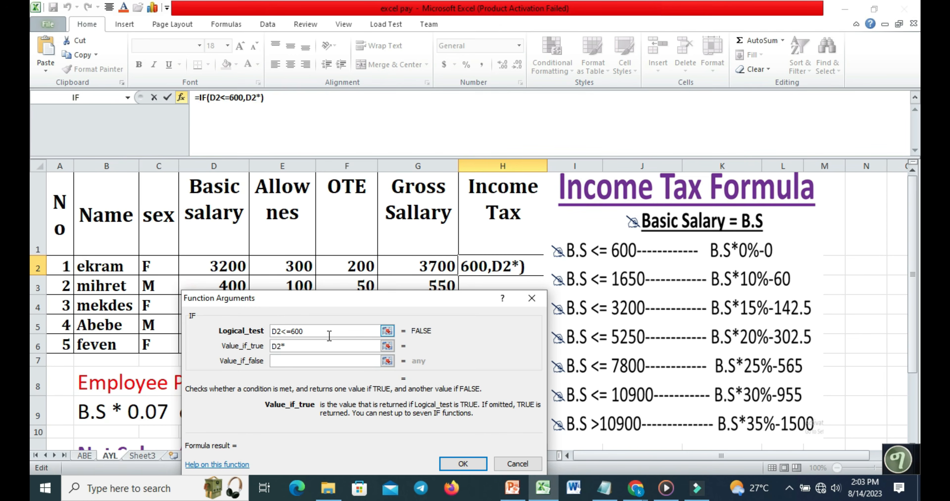
{"action": "type", "text": "0"}
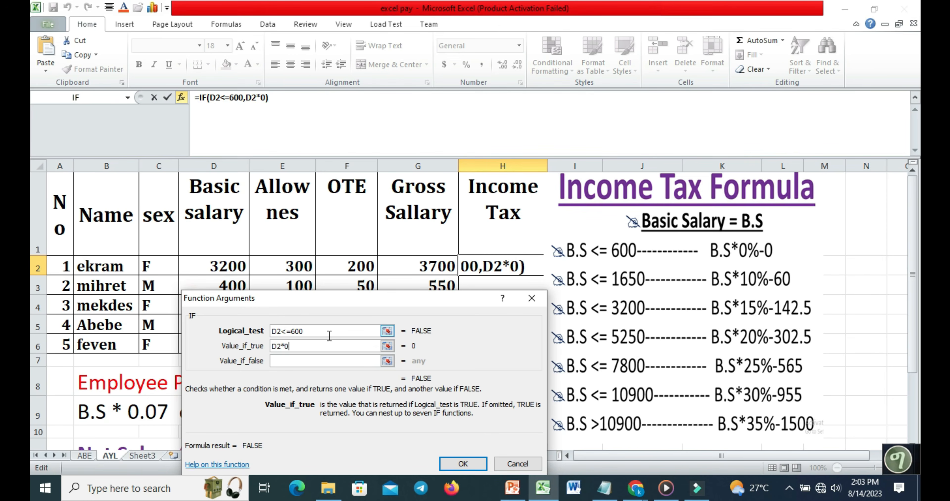
{"action": "type", "text": "%"}
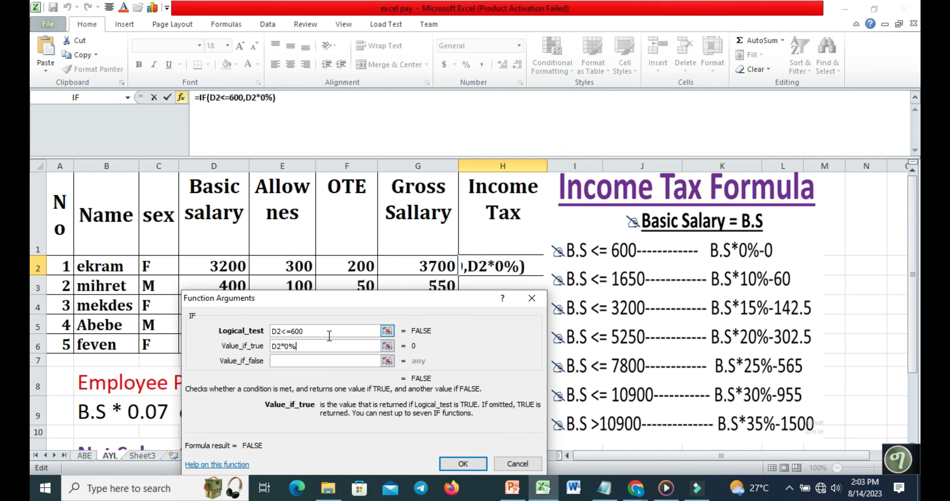
{"action": "type", "text": "-0"}
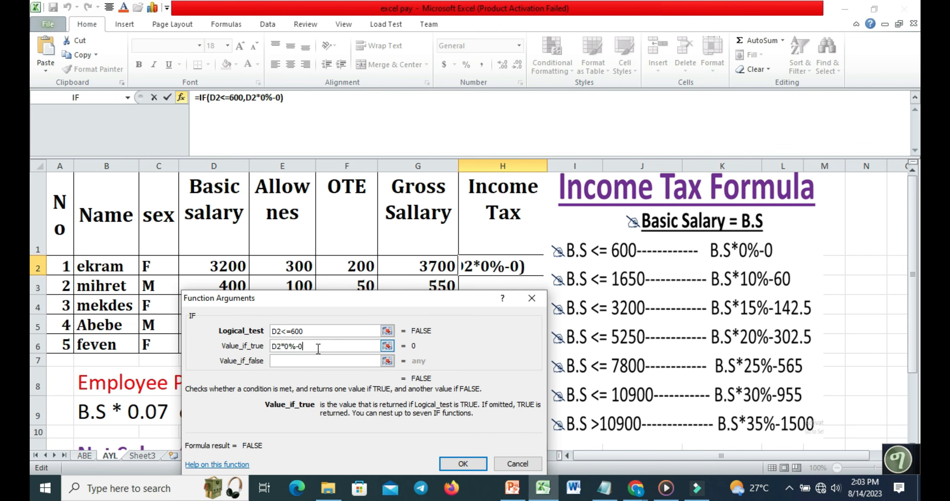
- Nest a second IF as the value if false, with the logical test D2<=1650 and the value if true D2*10%-60
{"action": "left_click", "coordinate": [290, 361]}
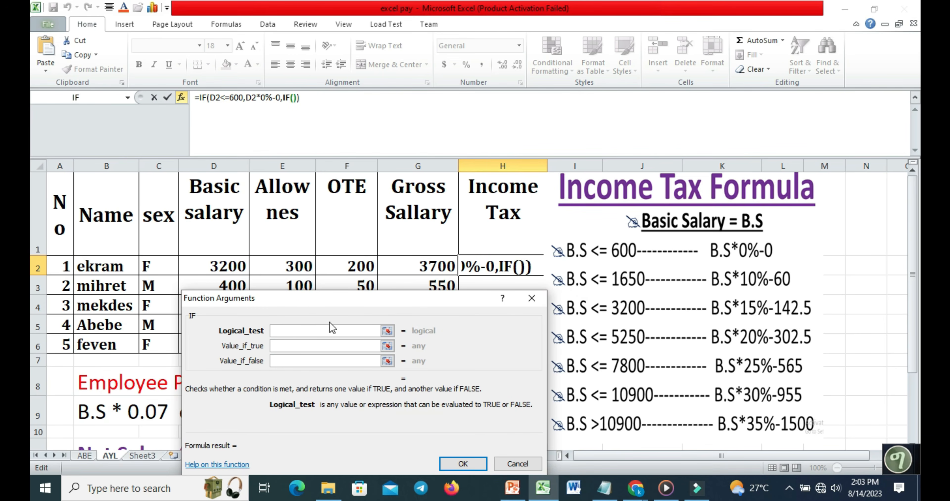
{"action": "left_click", "coordinate": [212, 268]}
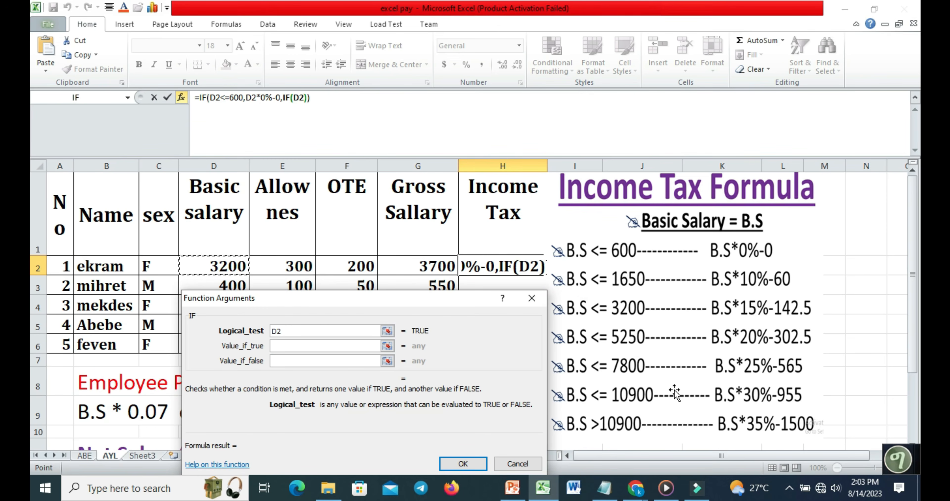
{"action": "type", "text": "<=1650"}
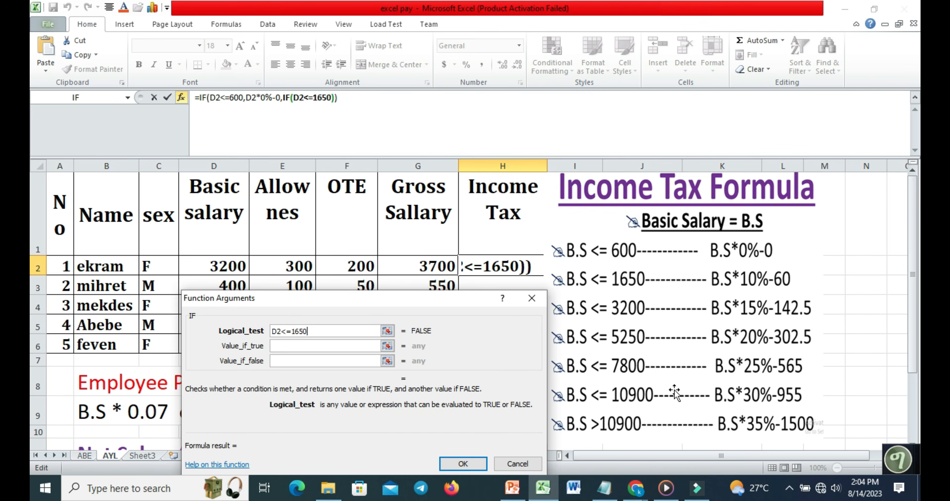
{"action": "left_click", "coordinate": [309, 347]}
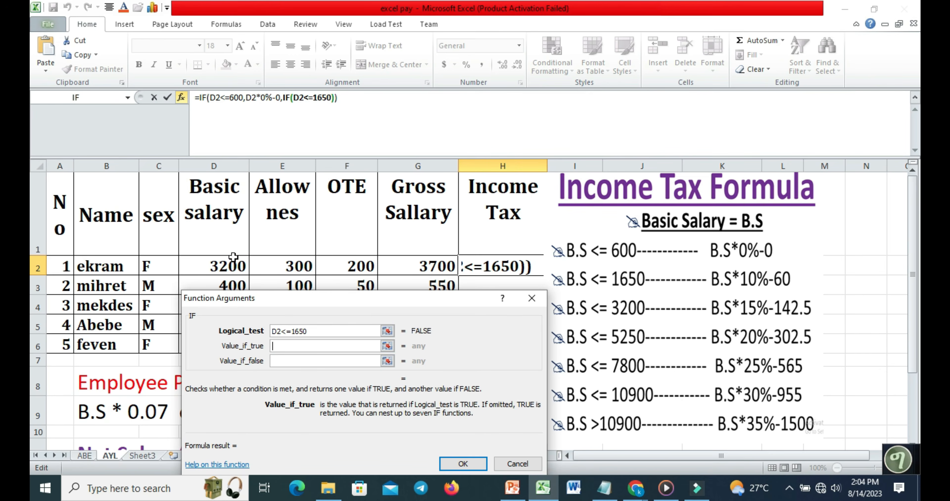
{"action": "left_click", "coordinate": [227, 265]}
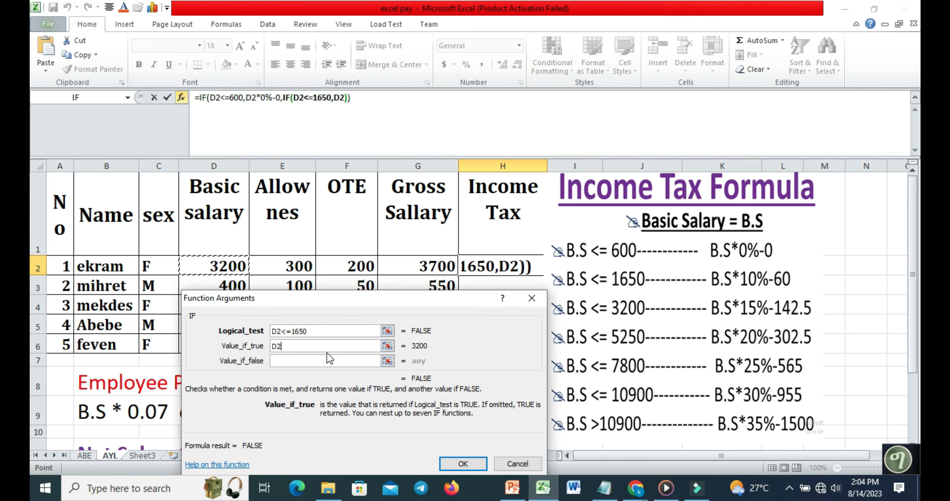
{"action": "type", "text": "*10"}
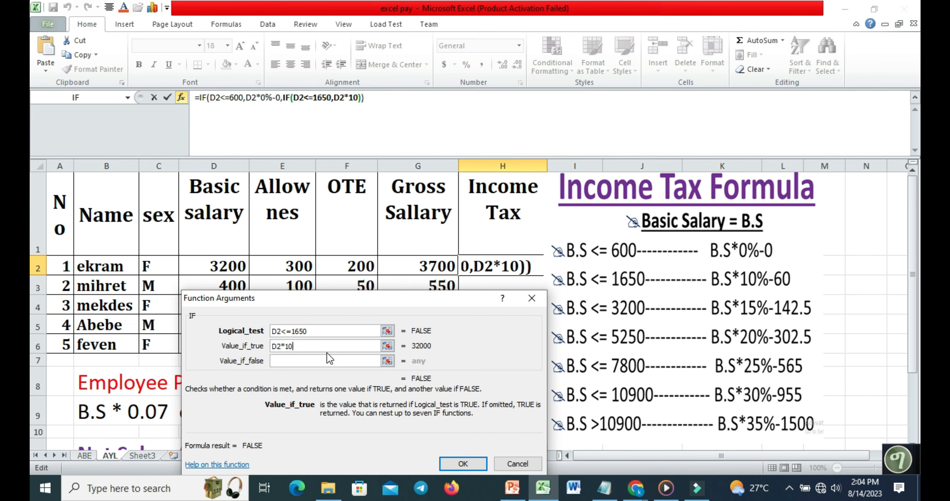
{"action": "type", "text": "%"}
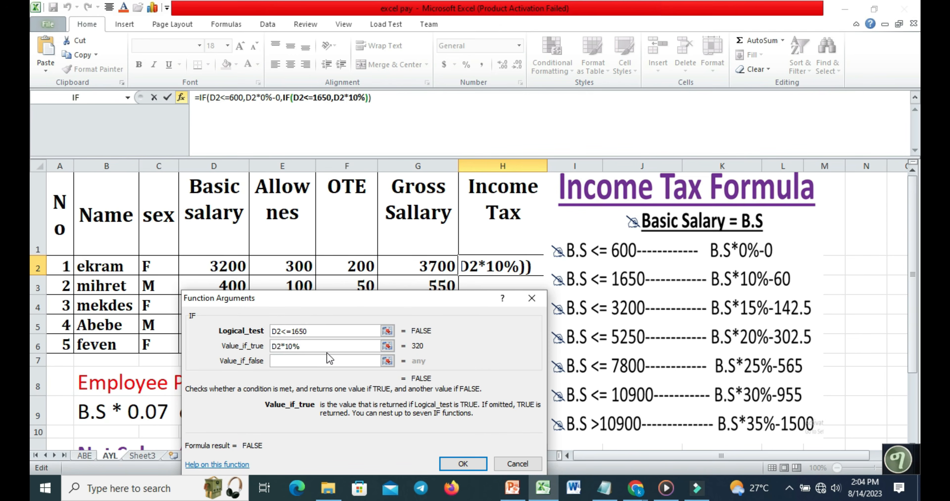
{"action": "type", "text": "-60"}
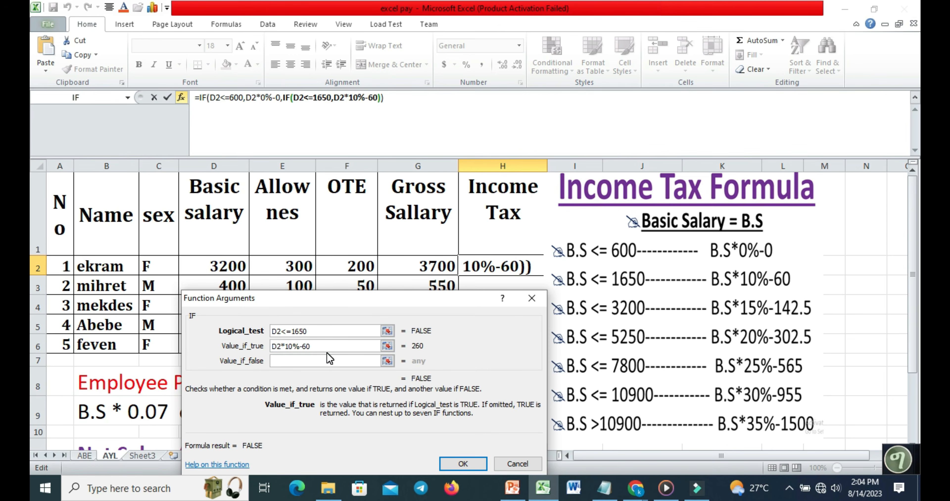
- Nest a third IF as the second one's value if false, with logical test D2<=3200 and value if true D2*15%-142.50
{"action": "left_click", "coordinate": [306, 360]}
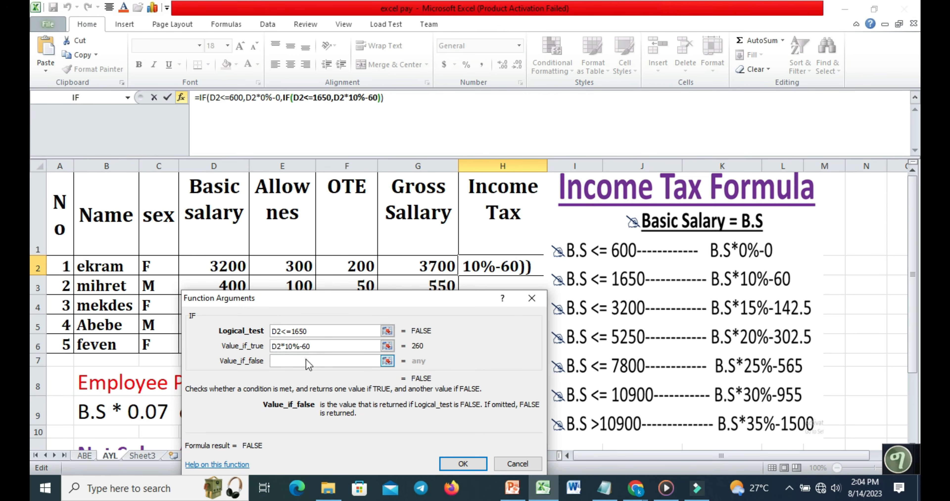
{"action": "left_click", "coordinate": [74, 99]}
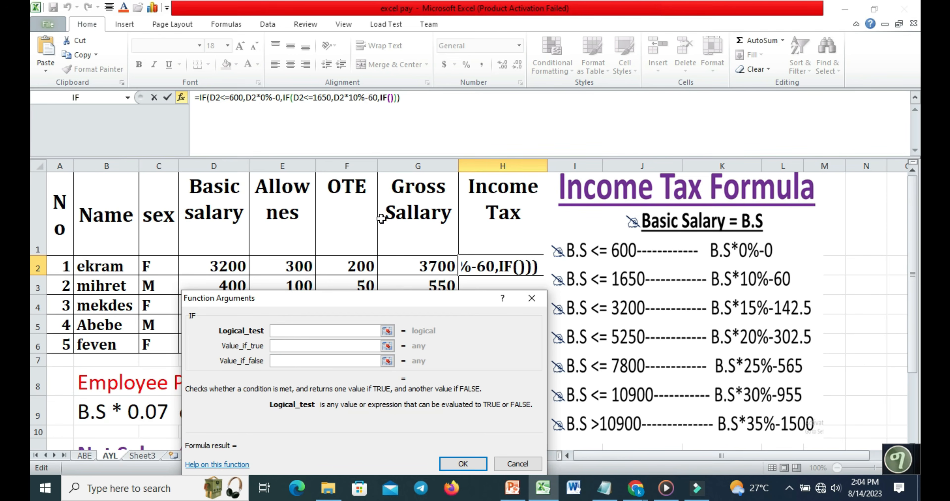
{"action": "type", "text": "D2<=3200"}
{"action": "left_click", "coordinate": [306, 345]}
{"action": "type", "text": "D2"}
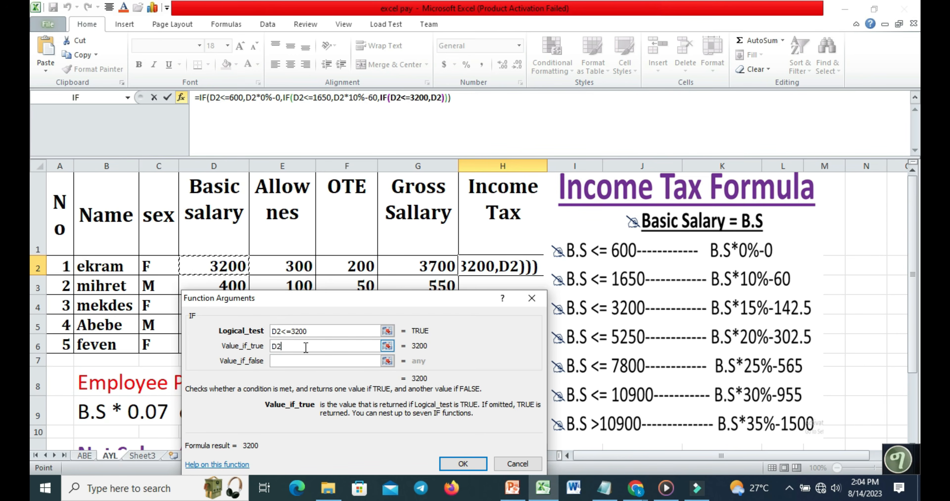
{"action": "type", "text": "*"}
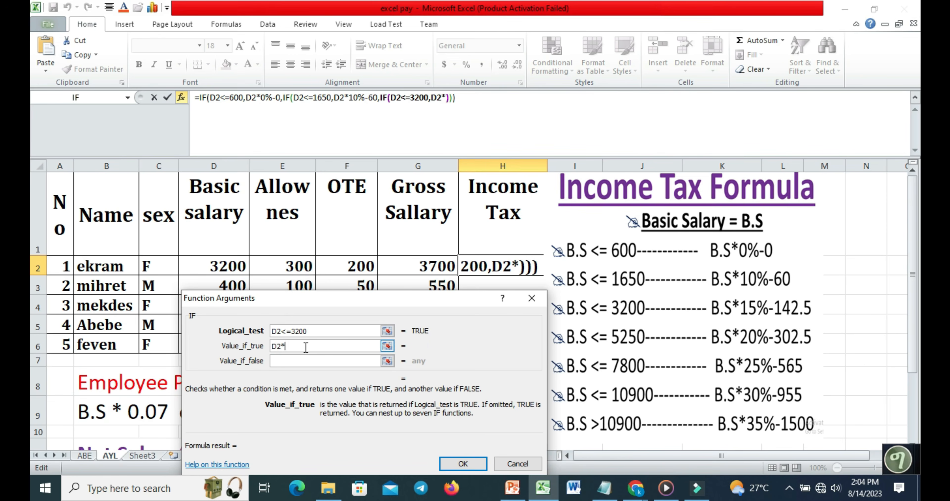
{"action": "type", "text": "15"}
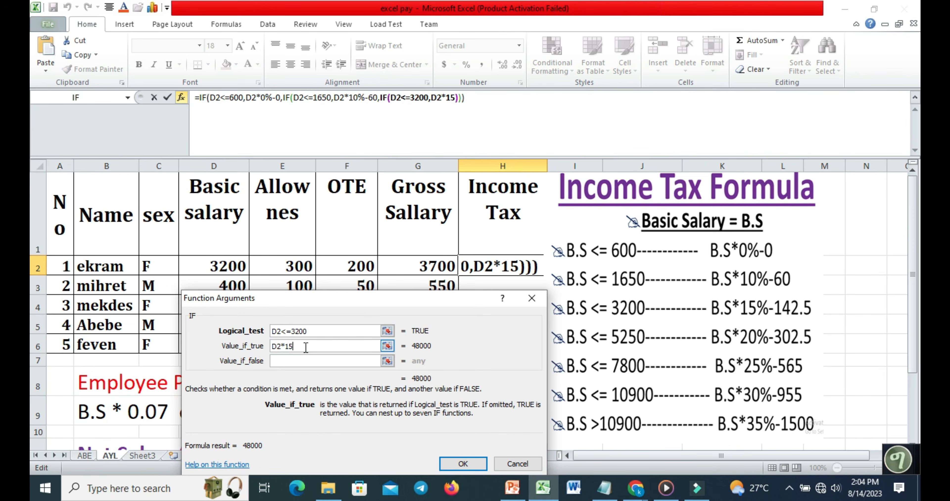
{"action": "type", "text": "%"}
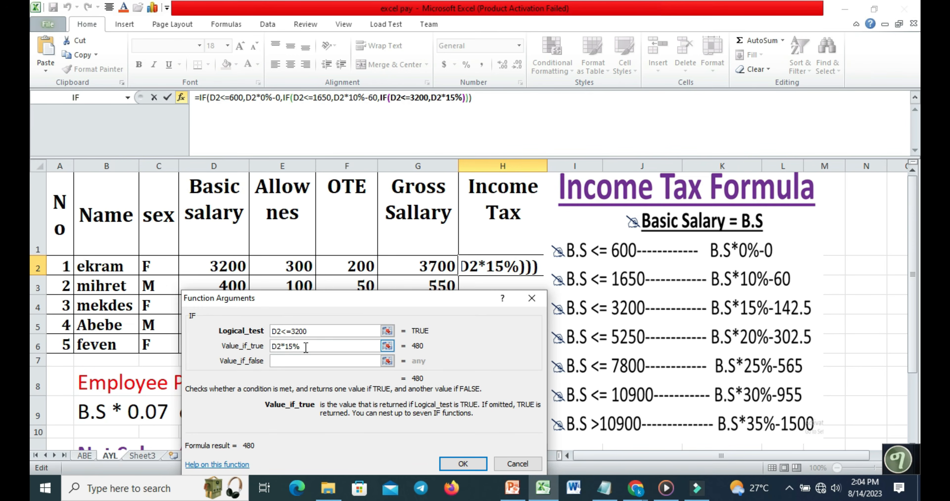
{"action": "type", "text": "-"}
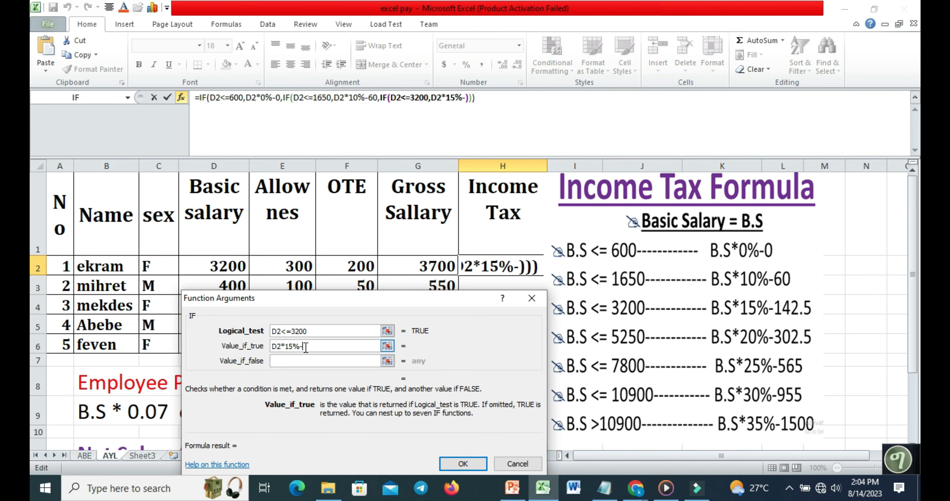
{"action": "type", "text": "142.50"}
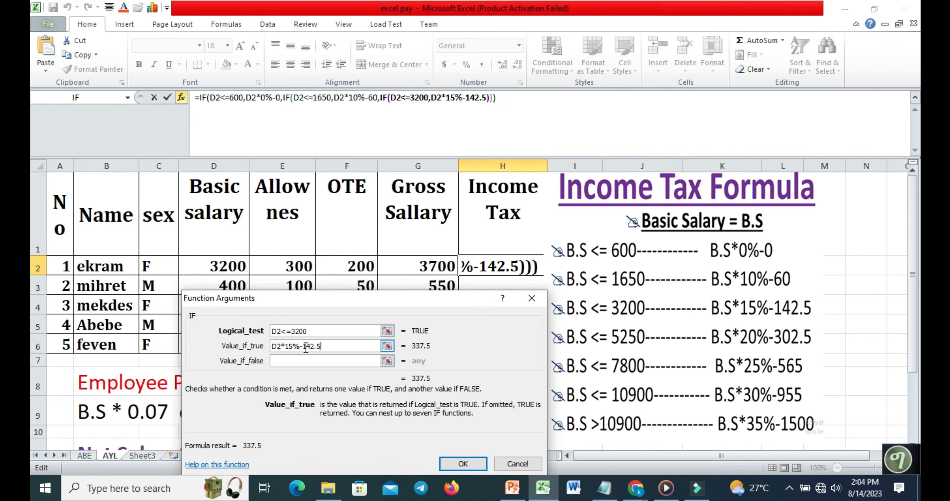
- Nest a fourth IF as the third one's value if false, with logical test D2<=5250 and value if true D2*20%-302.50
{"action": "left_click", "coordinate": [295, 361]}
{"action": "left_click", "coordinate": [76, 97]}
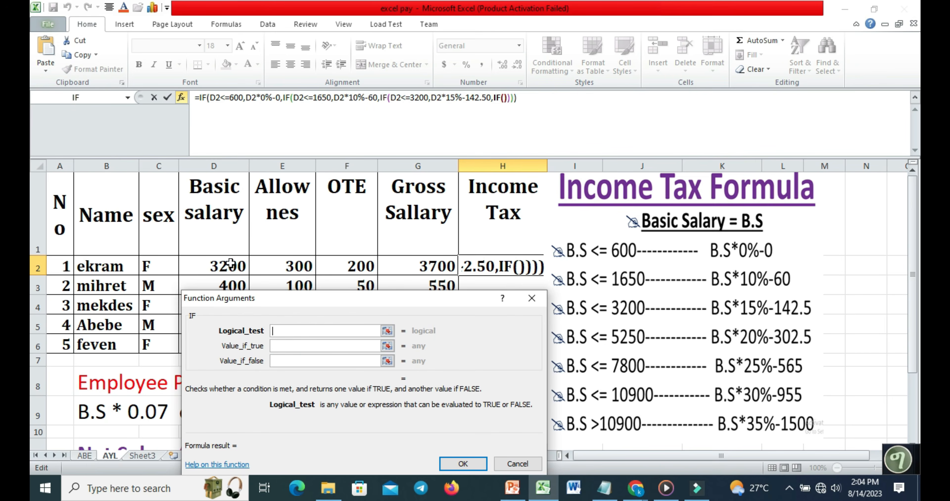
{"action": "left_click", "coordinate": [221, 267]}
{"action": "type", "text": "<"}
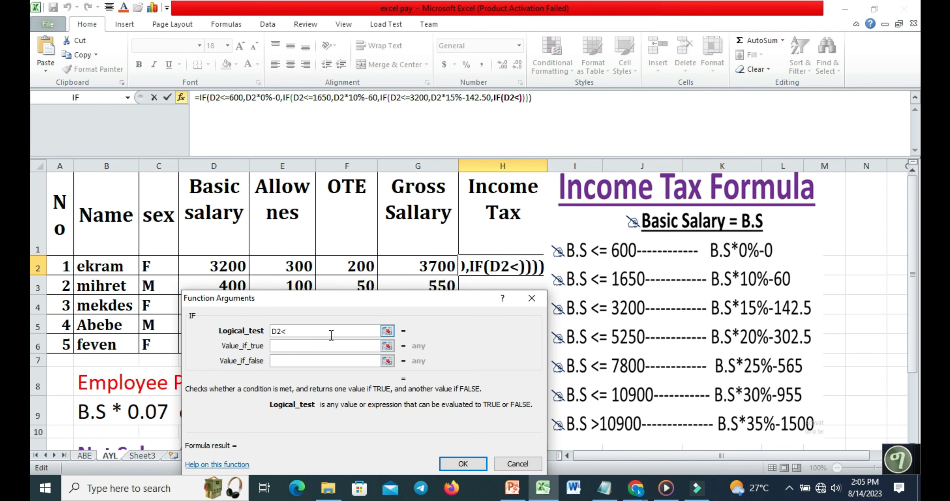
{"action": "type", "text": "=5"}
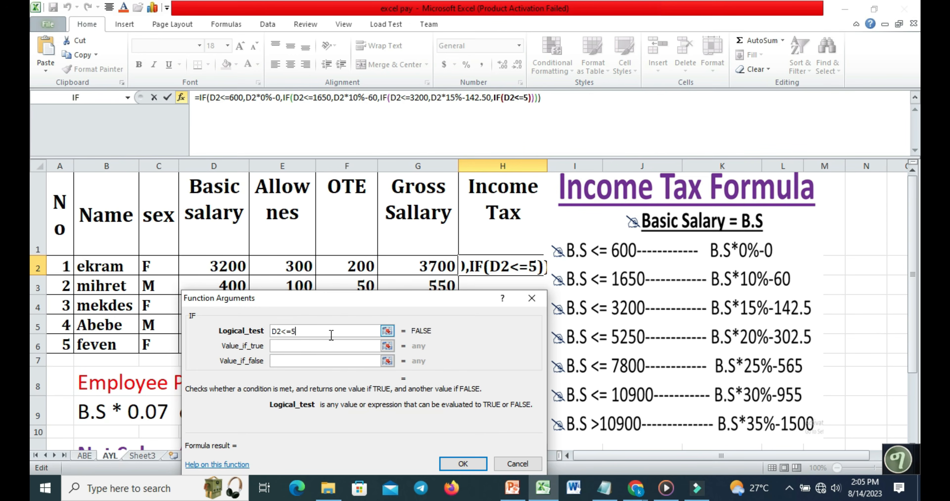
{"action": "type", "text": "250"}
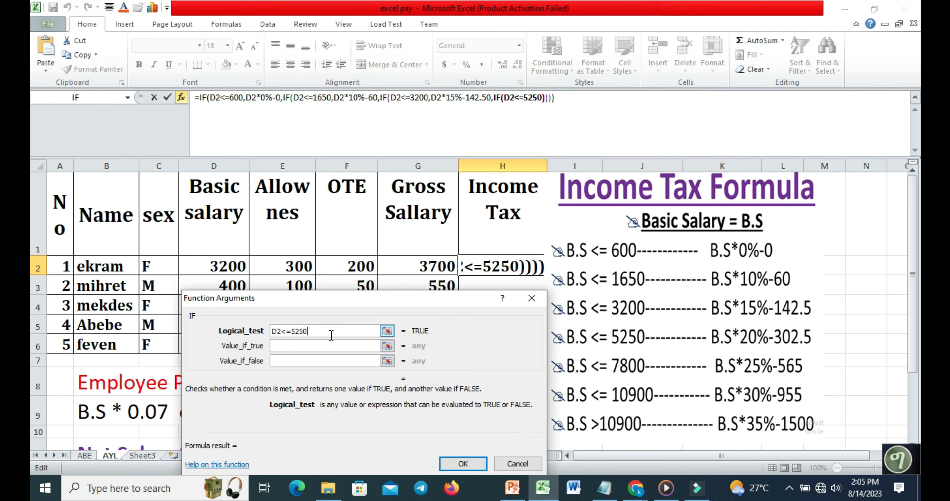
{"action": "left_click", "coordinate": [316, 348]}
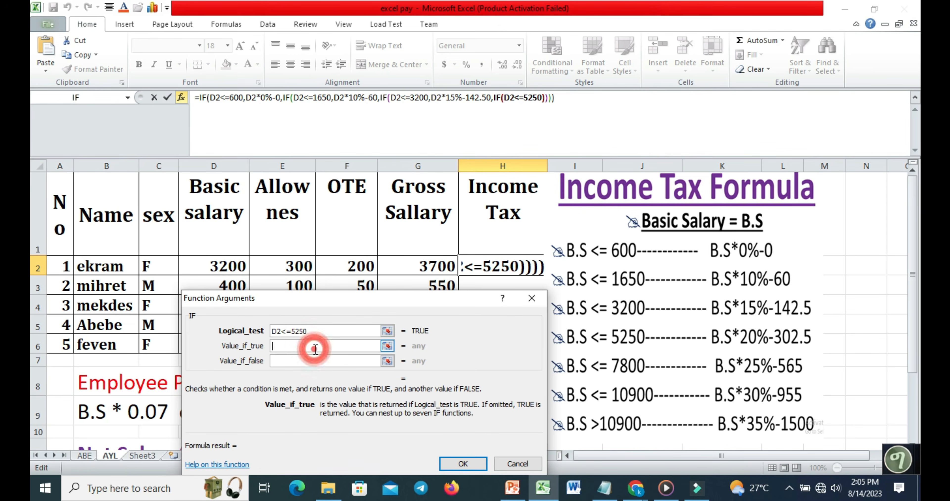
{"action": "left_click", "coordinate": [204, 265]}
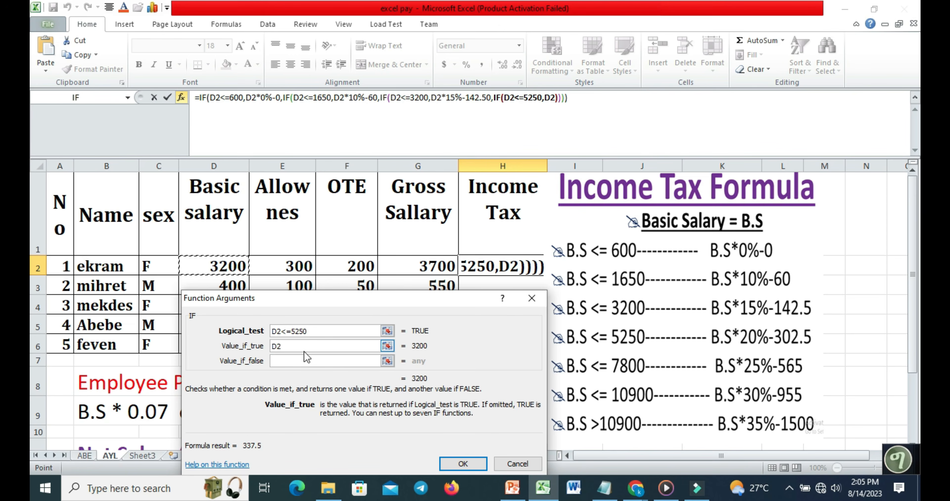
{"action": "type", "text": "*"}
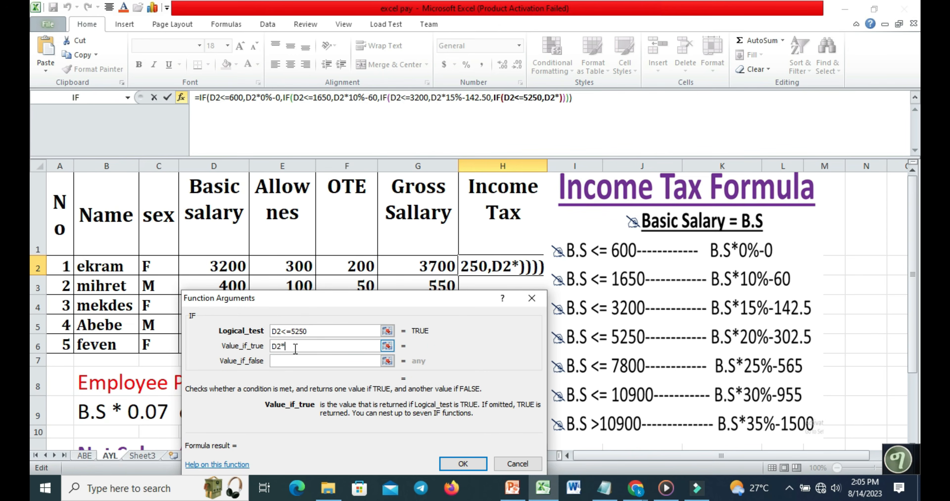
{"action": "type", "text": "20"}
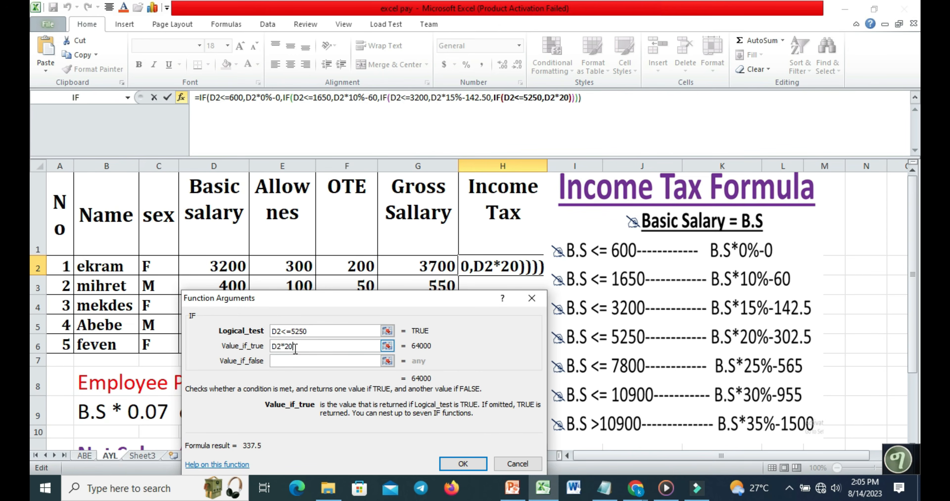
{"action": "type", "text": "%"}
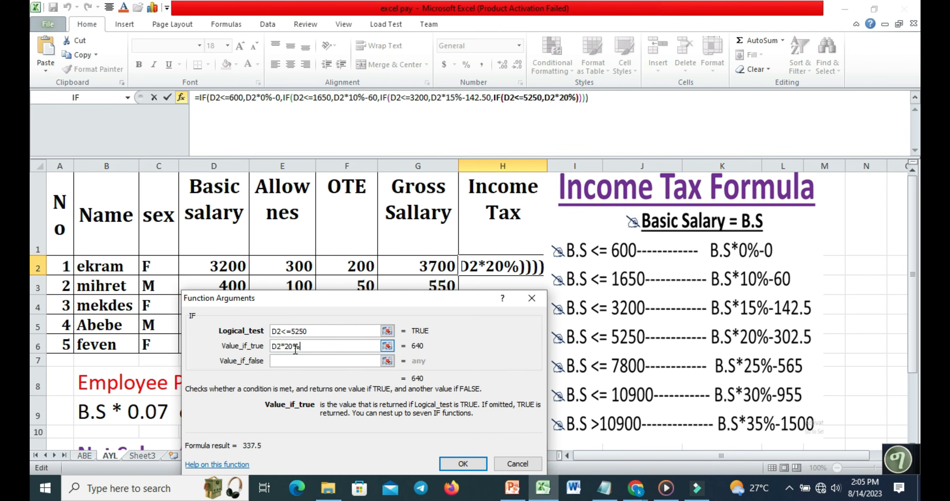
{"action": "type", "text": "-"}
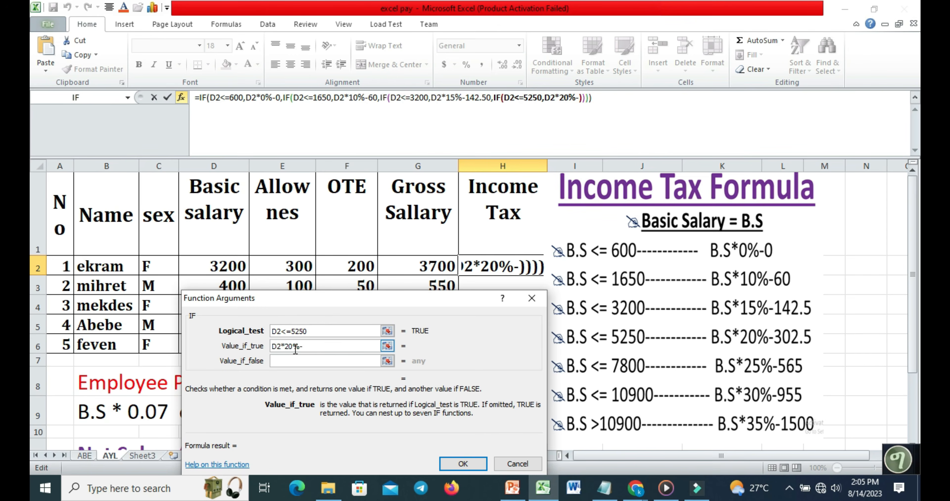
{"action": "type", "text": "302"}
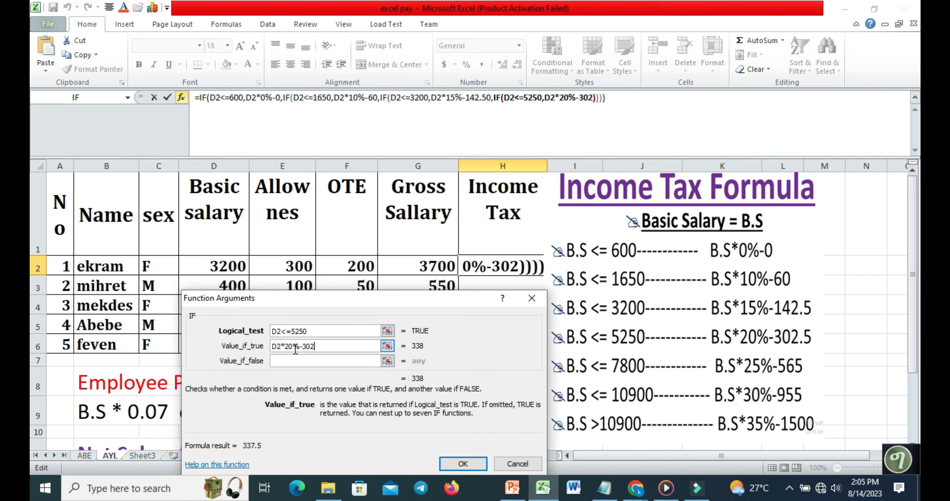
{"action": "type", "text": ".50"}
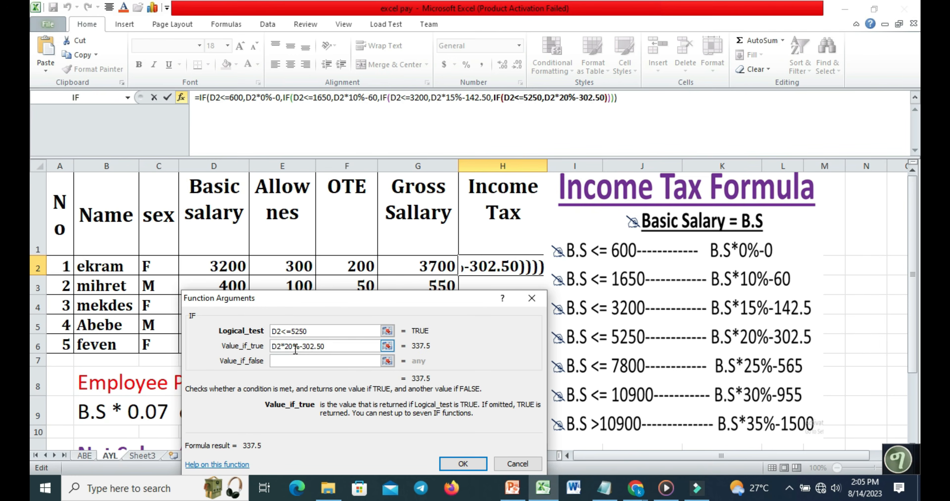
- Nest a fifth IF as the fourth one's value if false, with logical test D2<=7800 and value if true D2*25%-565
{"action": "left_click", "coordinate": [299, 360]}
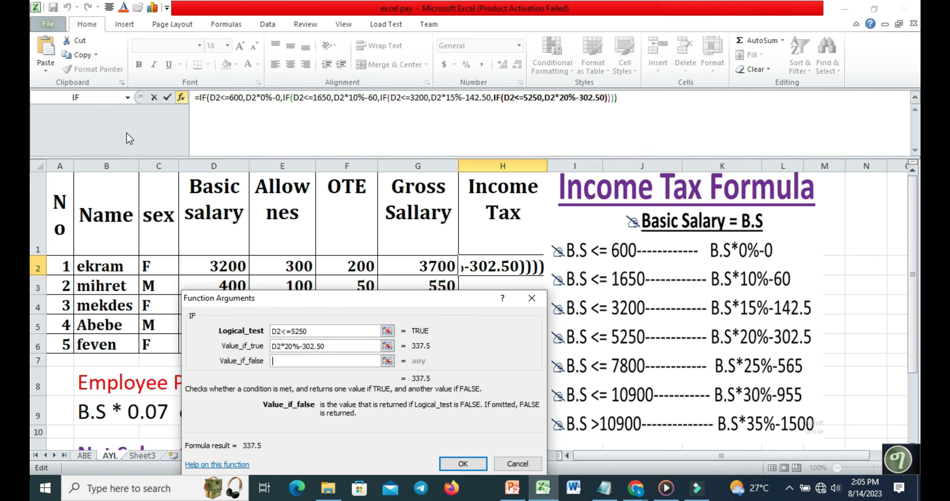
{"action": "left_click", "coordinate": [69, 101]}
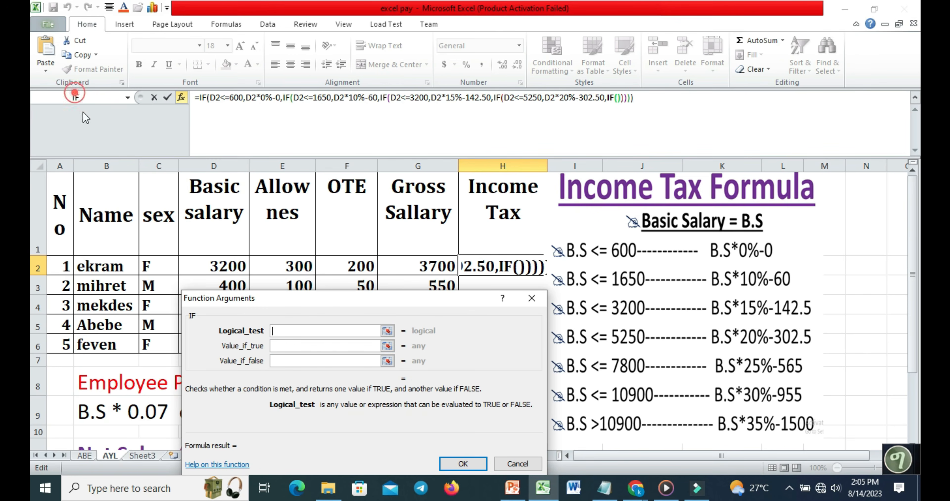
{"action": "left_click", "coordinate": [228, 267]}
{"action": "type", "text": "<="}
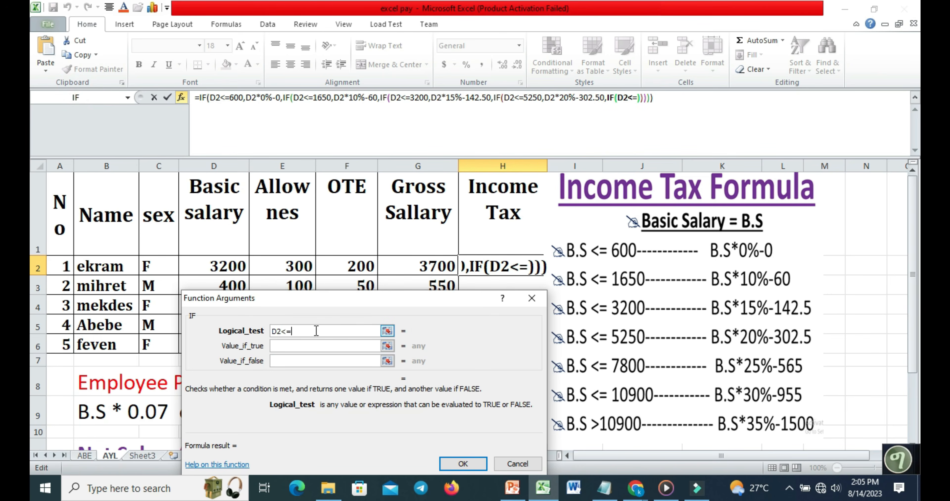
{"action": "type", "text": "7800"}
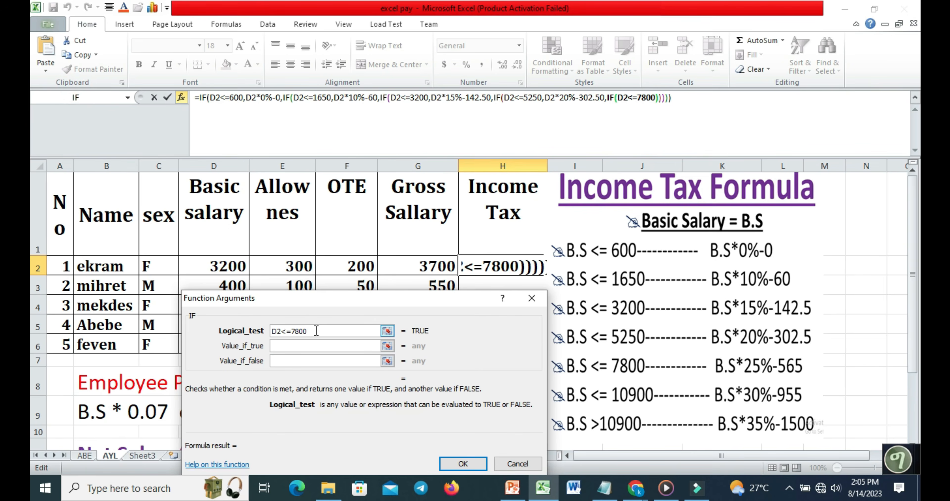
{"action": "left_click", "coordinate": [291, 347]}
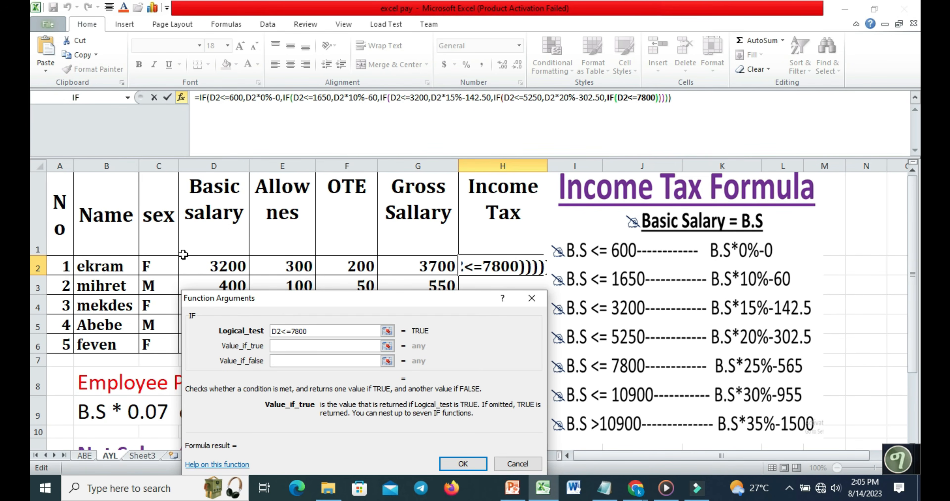
{"action": "left_click", "coordinate": [223, 268]}
{"action": "type", "text": "*"}
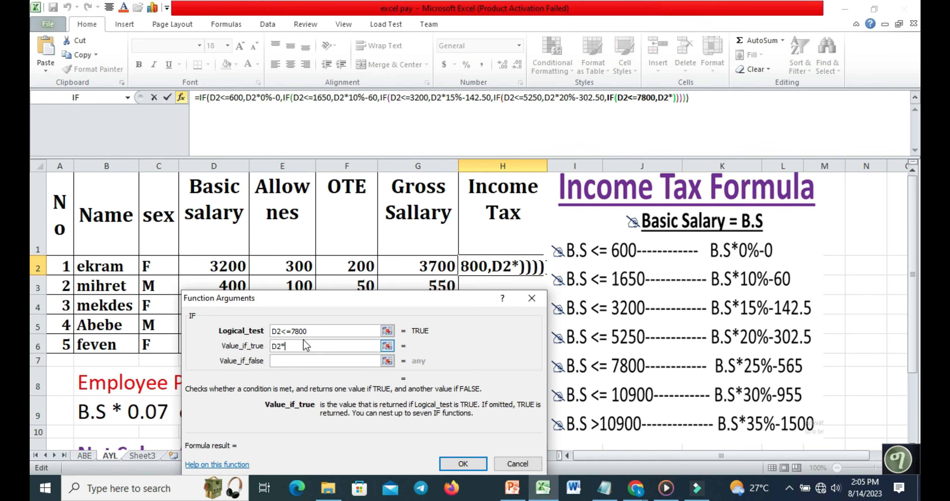
{"action": "type", "text": "25"}
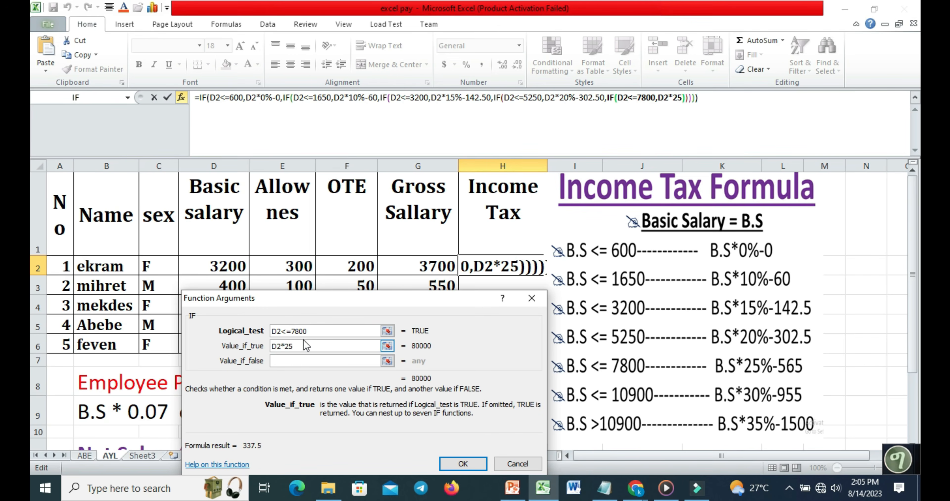
{"action": "type", "text": "%-"}
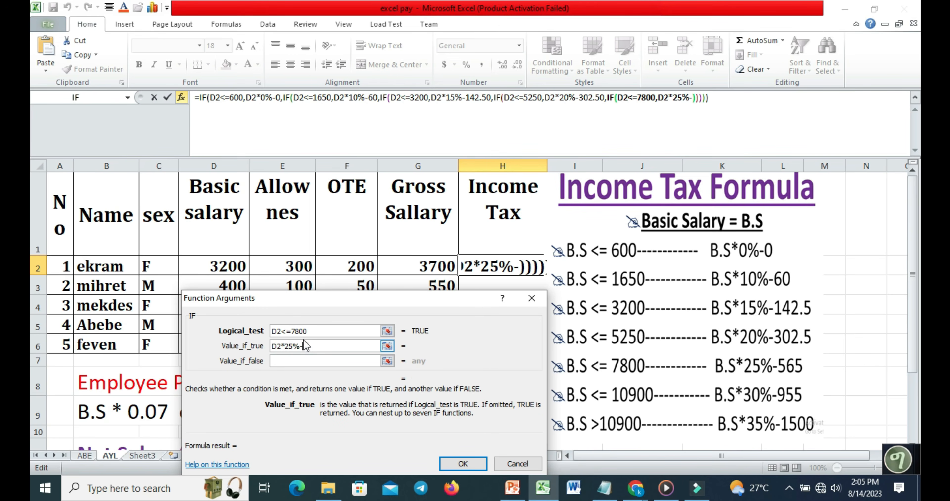
{"action": "type", "text": "565"}
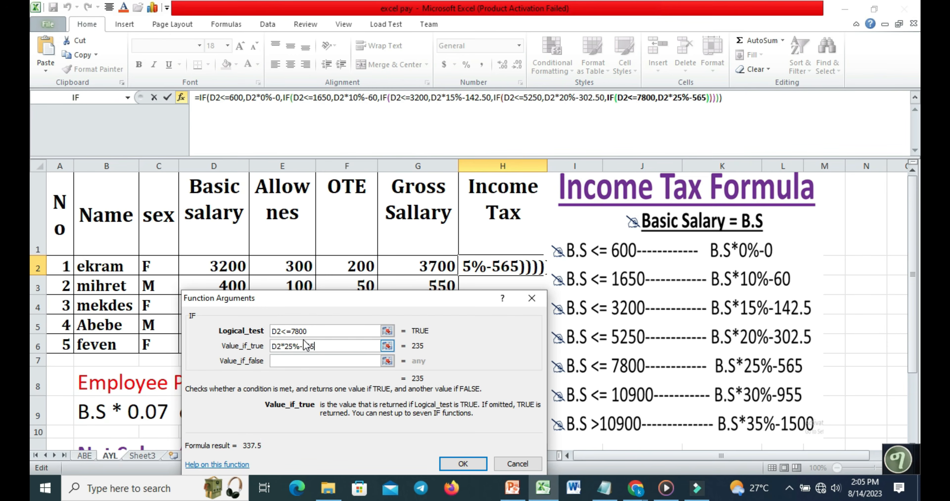
- Nest a sixth IF as the fifth one's value if false, with logical test D2<=10900 and value if true D2*30%-955
{"action": "left_click", "coordinate": [306, 360]}
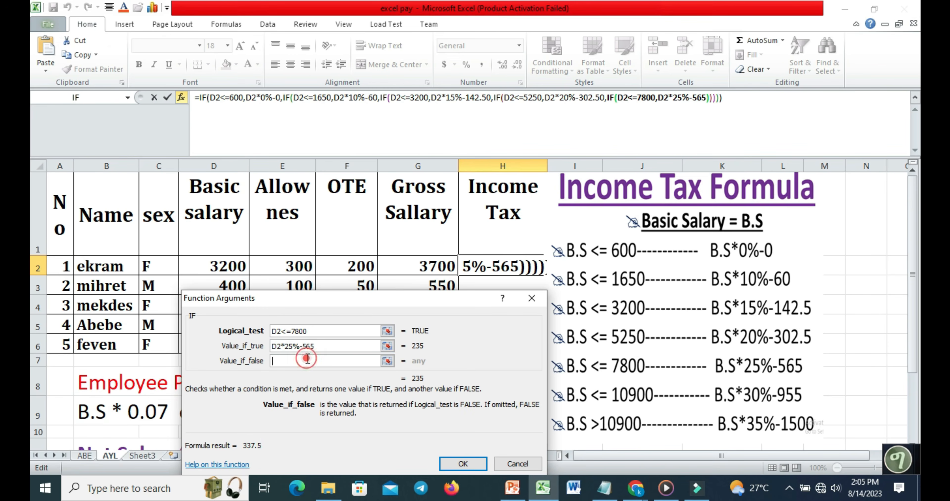
{"action": "left_click", "coordinate": [75, 98]}
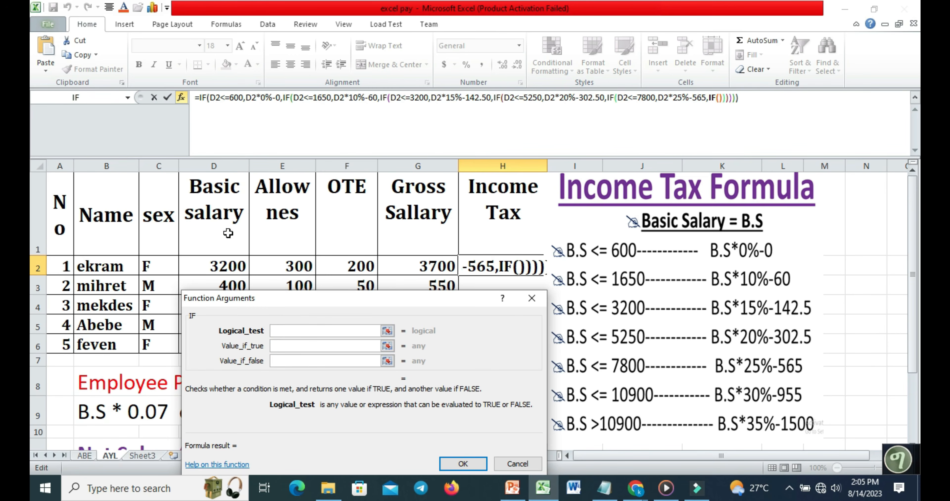
{"action": "left_click", "coordinate": [217, 269]}
{"action": "type", "text": "<"}
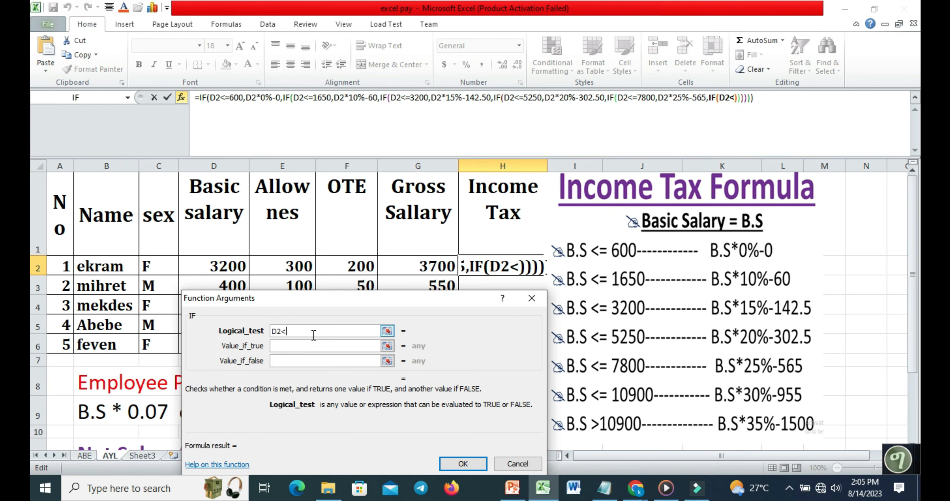
{"action": "type", "text": "=10"}
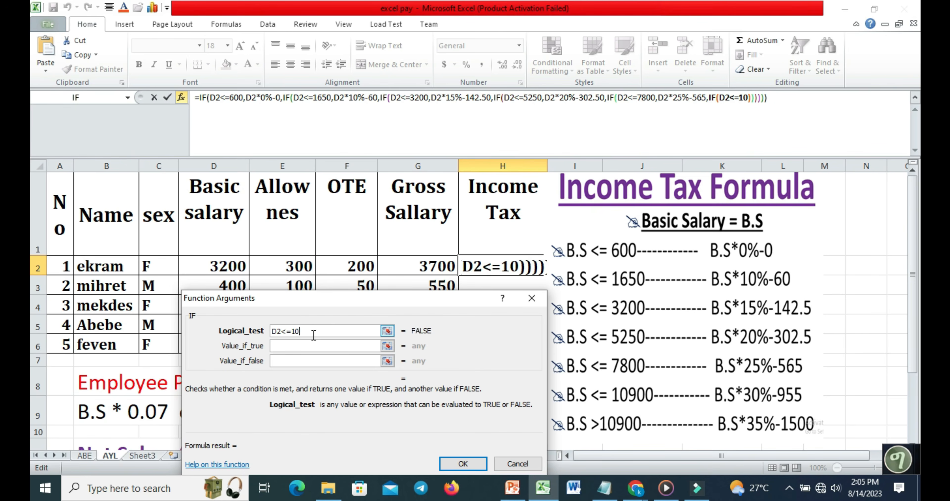
{"action": "type", "text": "900"}
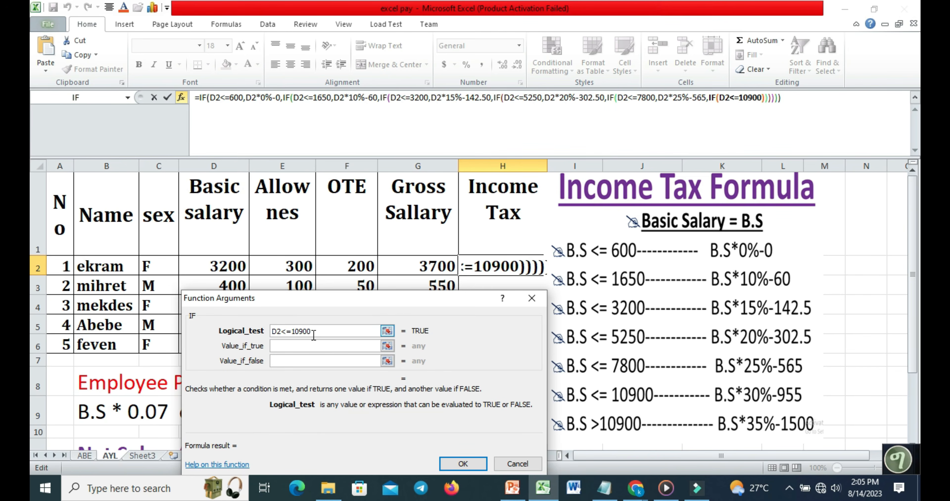
{"action": "left_click", "coordinate": [314, 345]}
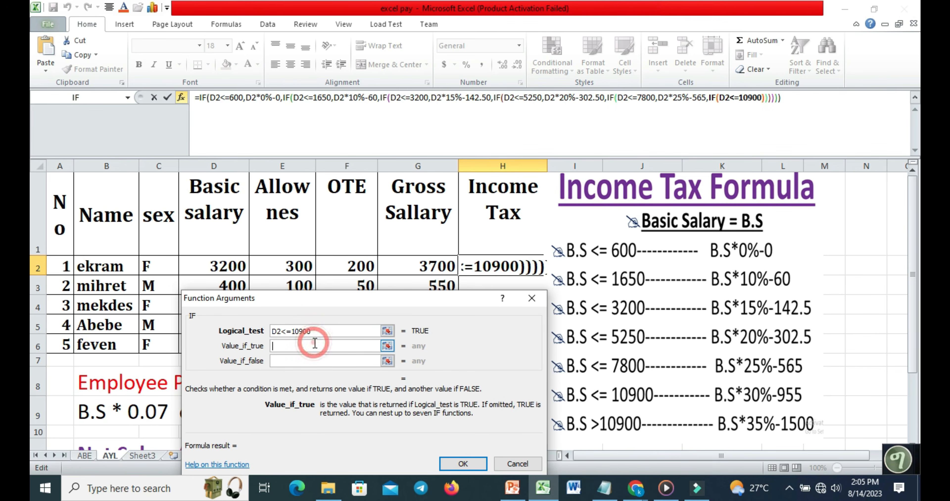
{"action": "left_click", "coordinate": [208, 268]}
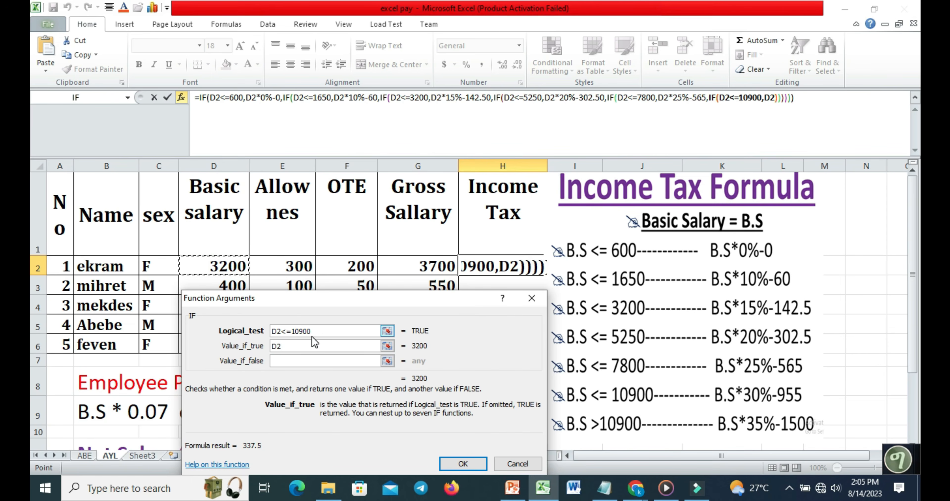
{"action": "type", "text": "*3"}
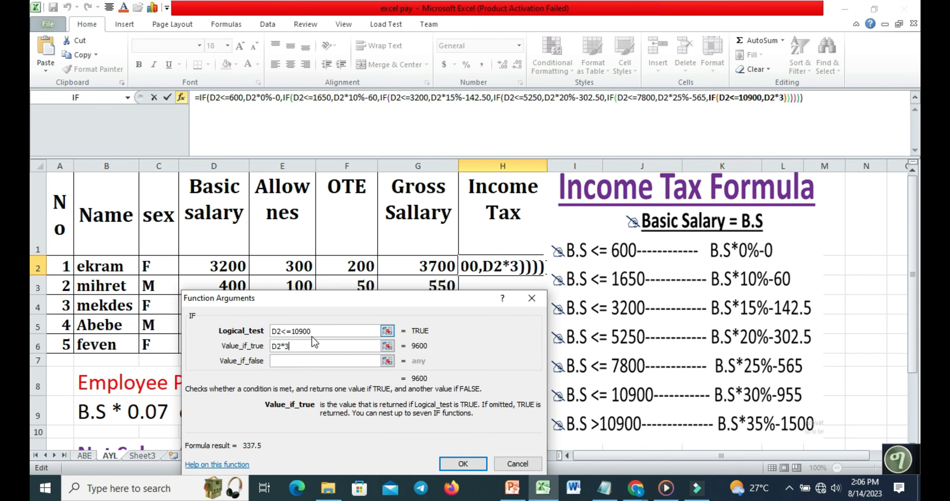
{"action": "type", "text": "0%"}
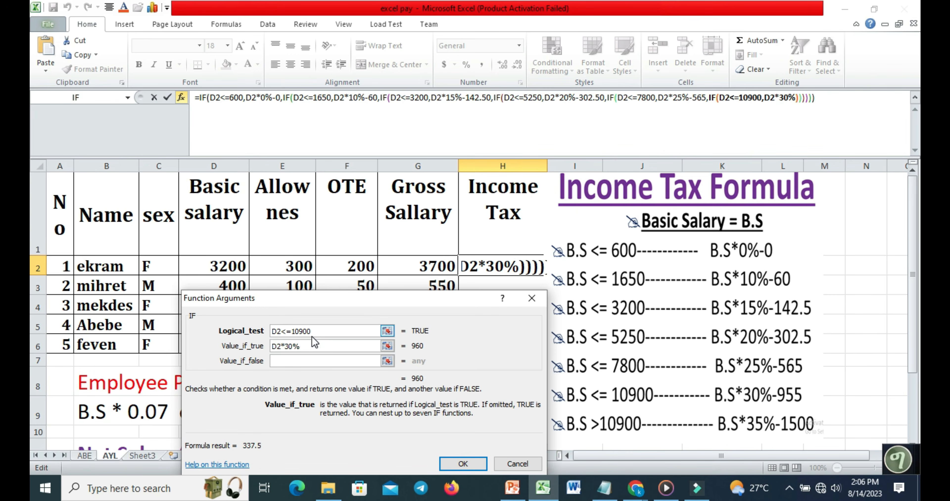
{"action": "type", "text": "-955"}
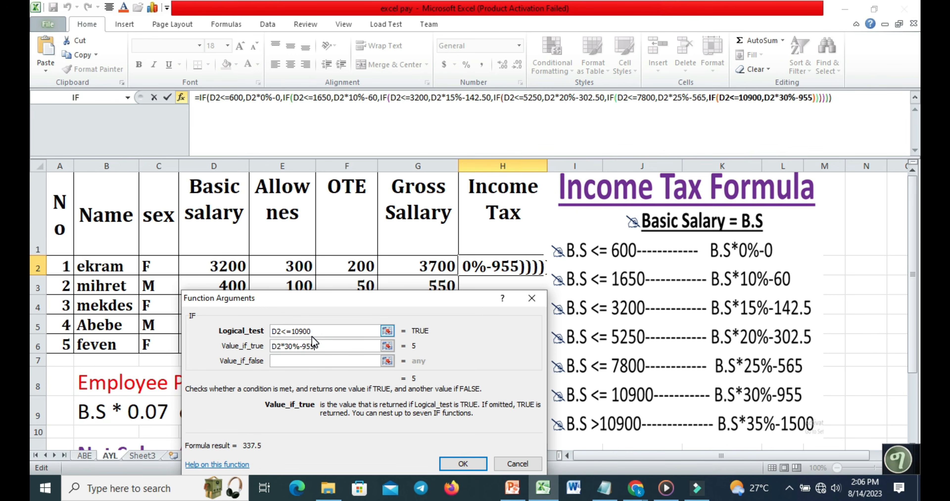
- Nest a seventh IF as the sixth one's value if false, with logical test D2>10900 and value if true D2*35%-1500
{"action": "left_click", "coordinate": [308, 360]}
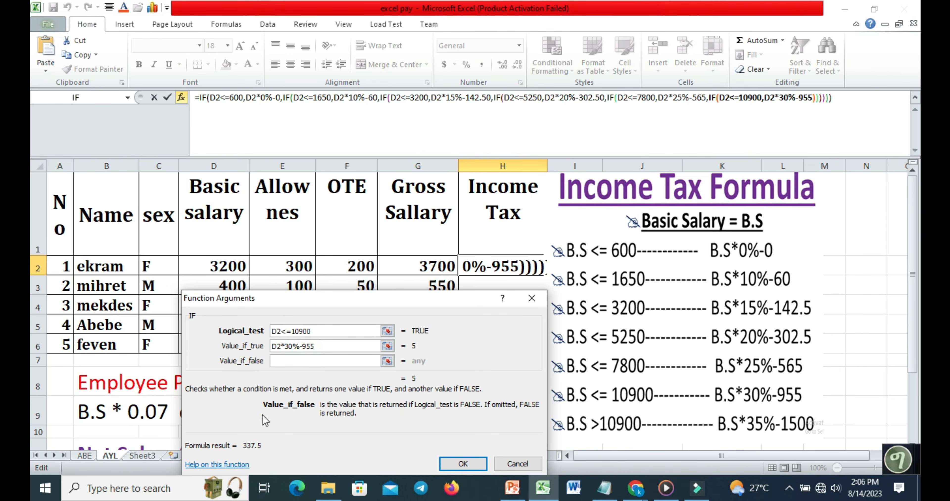
{"action": "left_click", "coordinate": [77, 92]}
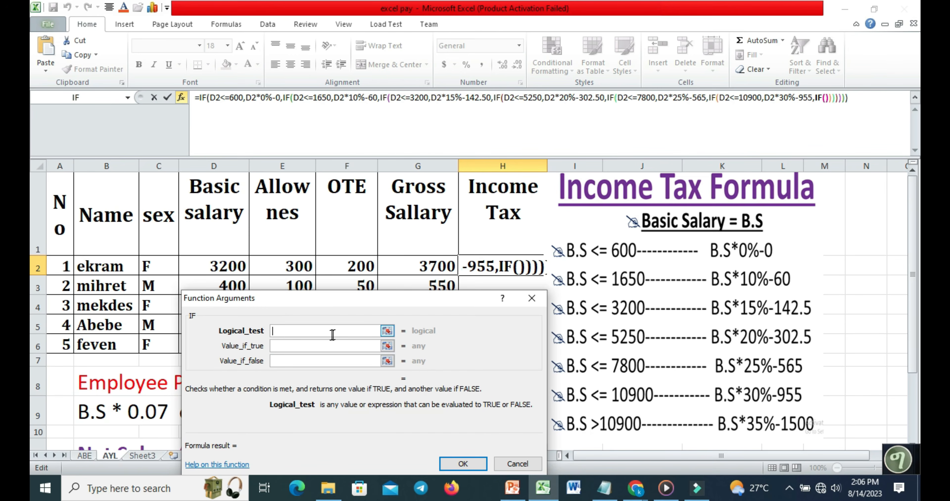
{"action": "left_click", "coordinate": [231, 265]}
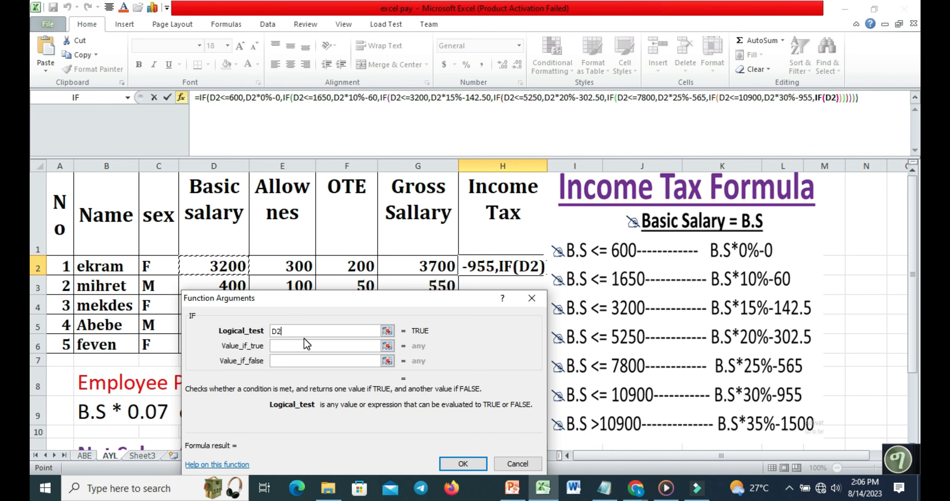
{"action": "type", "text": ">10900"}
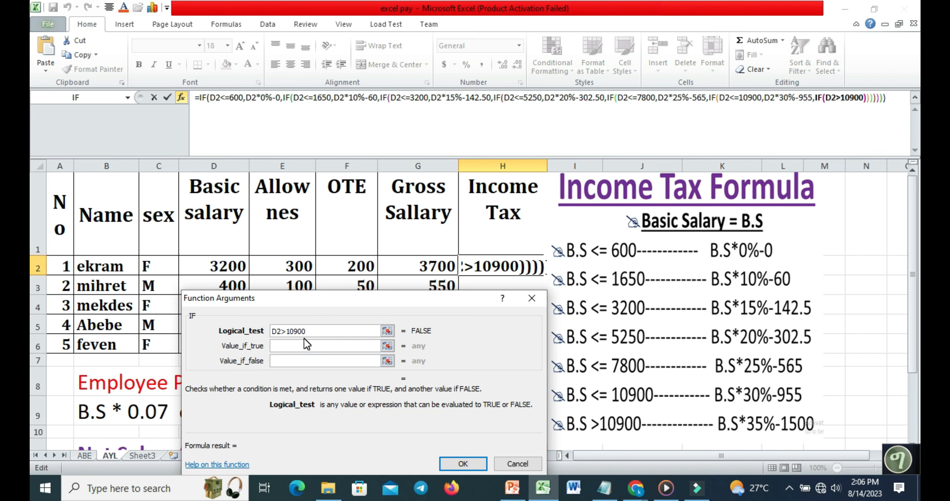
{"action": "left_click", "coordinate": [284, 346]}
{"action": "left_click", "coordinate": [227, 264]}
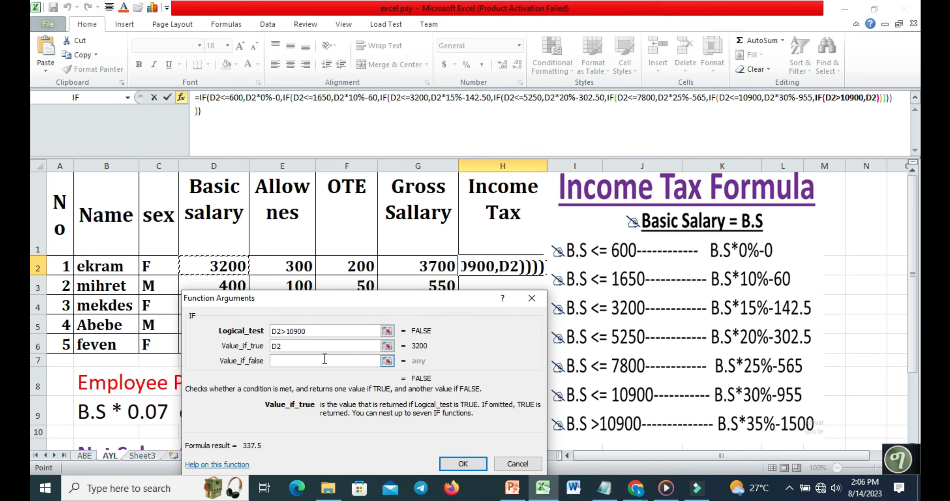
{"action": "type", "text": "*"}
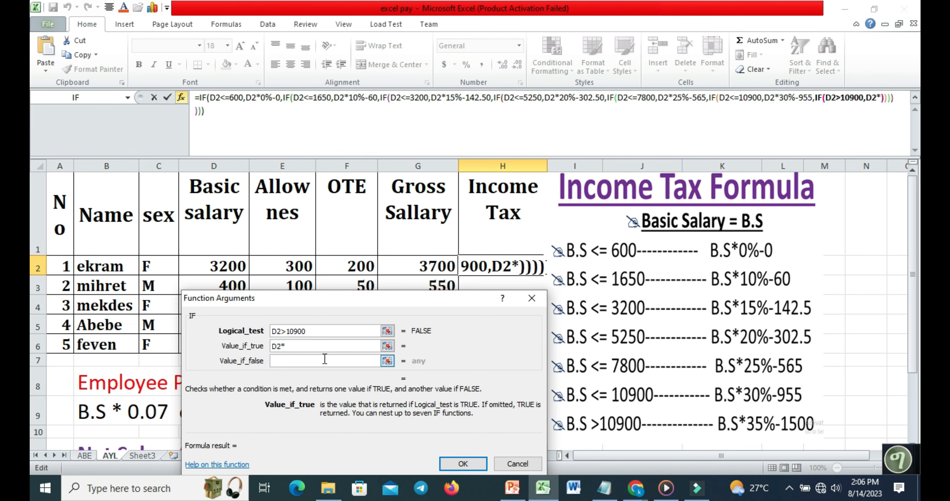
{"action": "type", "text": "35"}
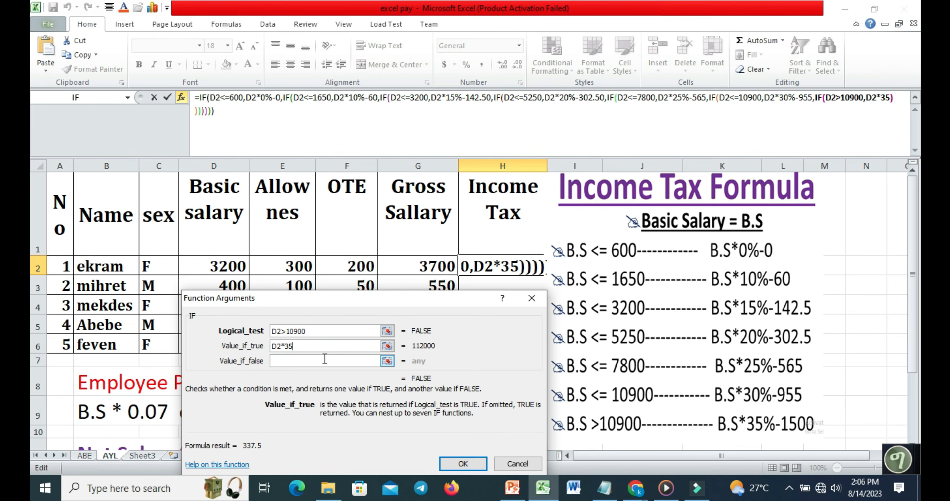
{"action": "type", "text": "%-"}
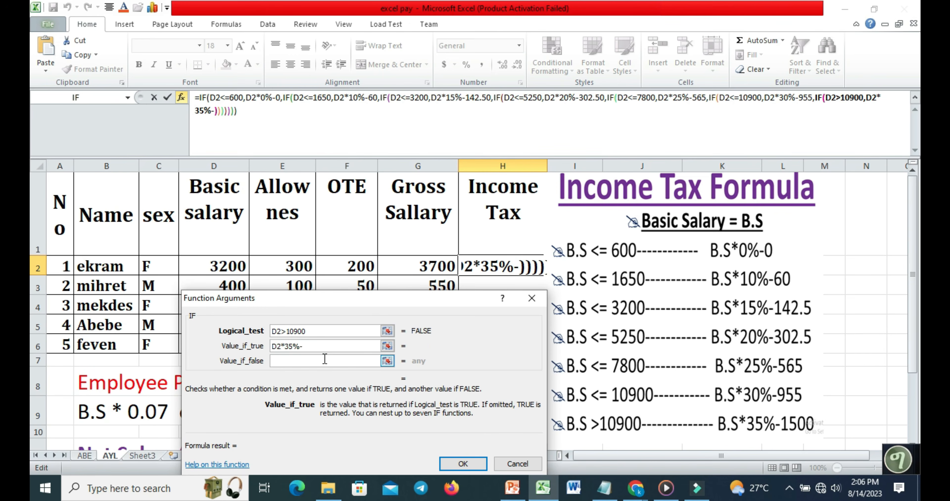
{"action": "type", "text": "1500"}
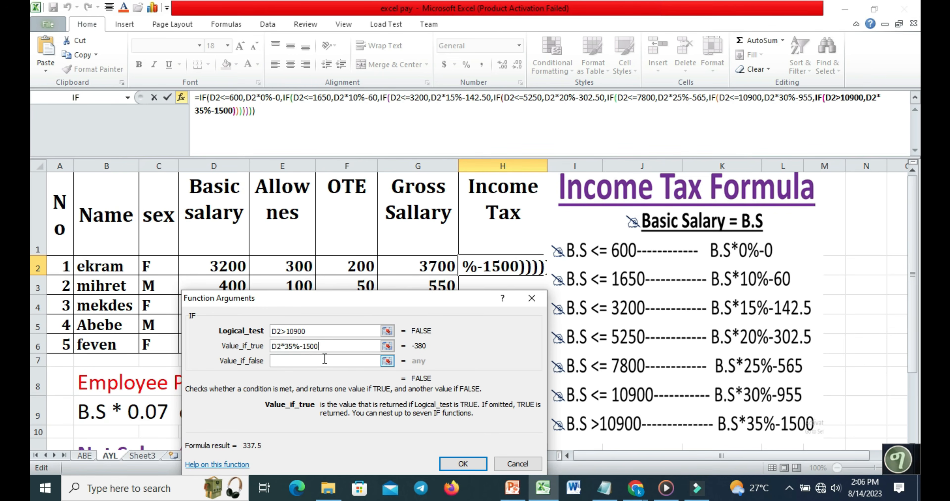
- Leave the seventh IF's value if false empty and complete the income tax formula in H2
{"action": "left_click", "coordinate": [306, 361]}
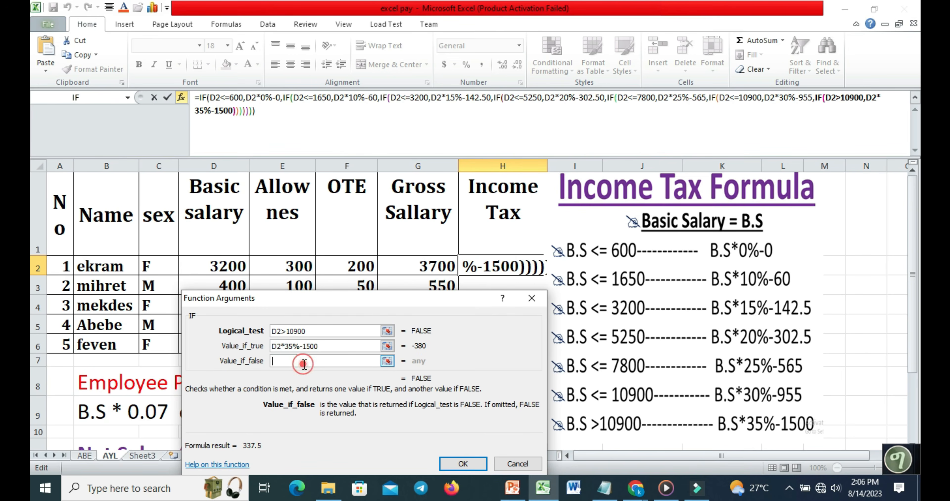
{"action": "left_click_drag", "start_coordinate": [413, 297], "coordinate": [354, 233]}
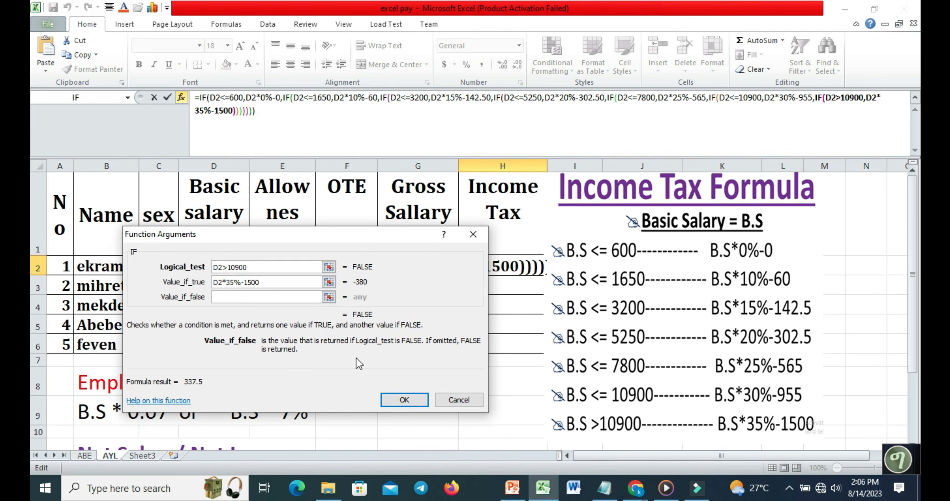
{"action": "left_click", "coordinate": [228, 299]}
{"action": "left_click", "coordinate": [398, 402]}
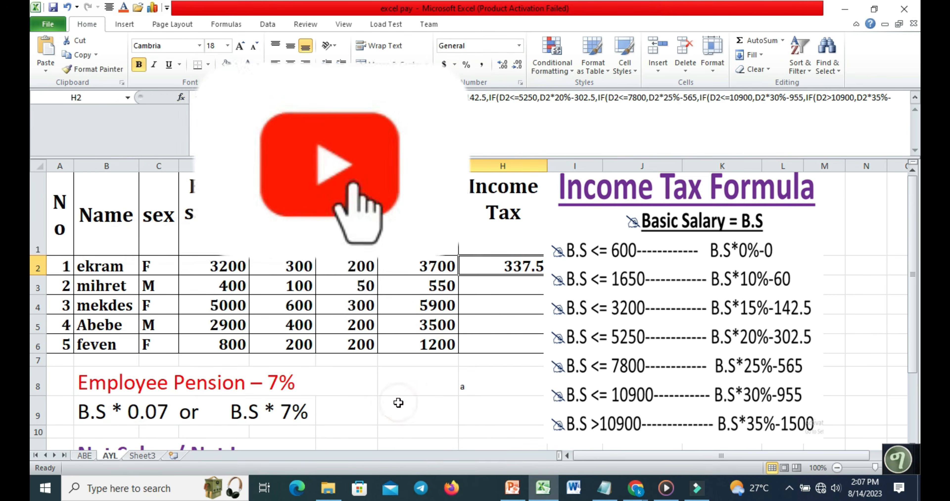
- Move the tax formula picture off the Pension and Total Deduction columns and fill the income tax formula from H2 down to H6
{"action": "left_click_drag", "start_coordinate": [544, 219], "coordinate": [679, 239]}
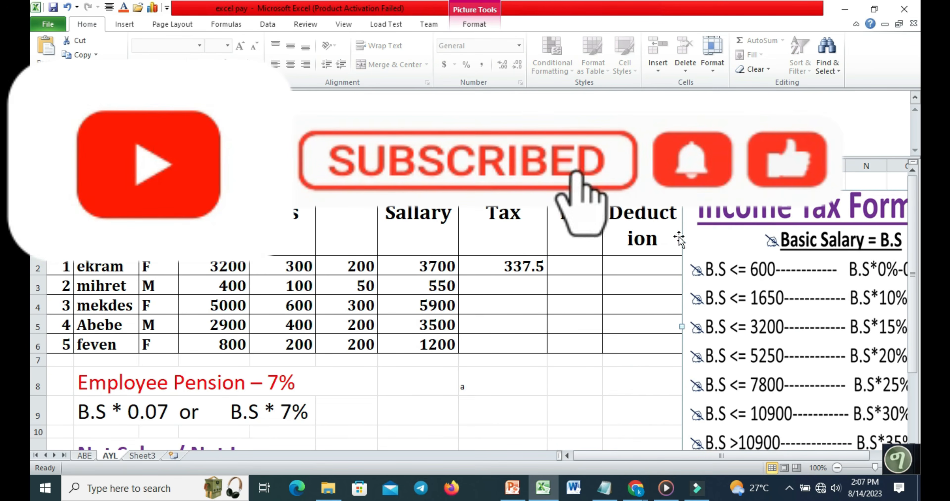
{"action": "left_click", "coordinate": [496, 267]}
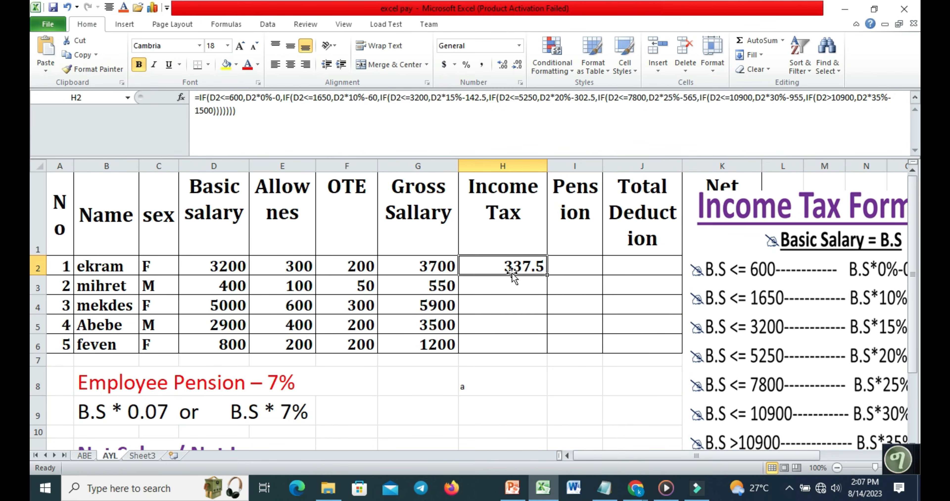
{"action": "left_click_drag", "start_coordinate": [516, 266], "coordinate": [499, 342]}
{"action": "key", "text": "ctrl+d"}
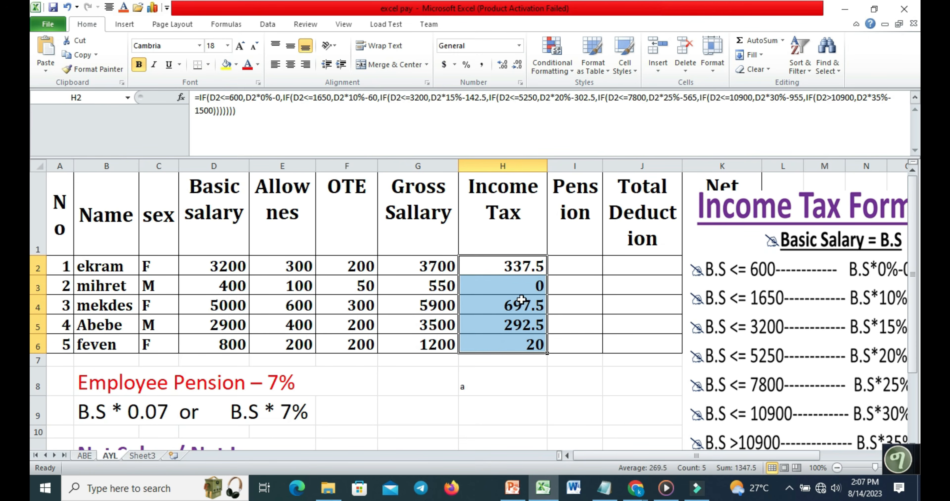
- Check the income tax in H3 against the basic salary in D3, and move the tax formula picture off the Net Salary column
{"action": "left_click", "coordinate": [528, 279]}
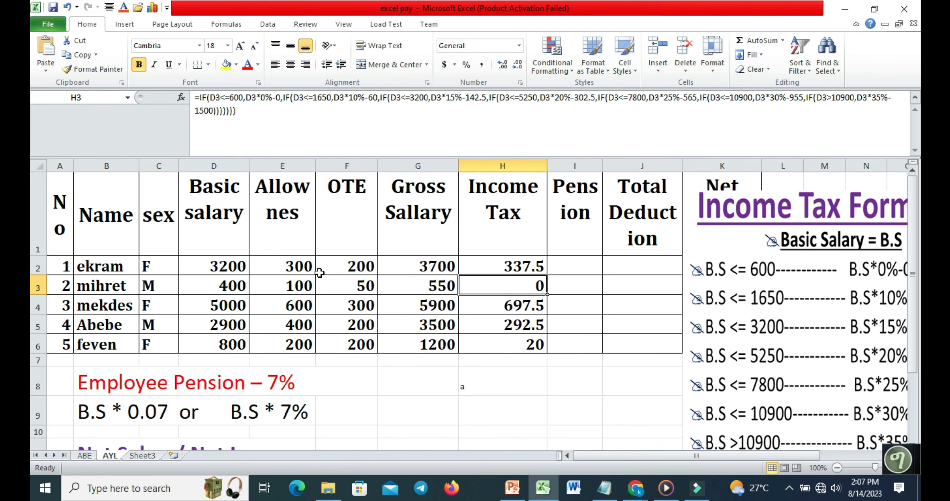
{"action": "left_click", "coordinate": [218, 283]}
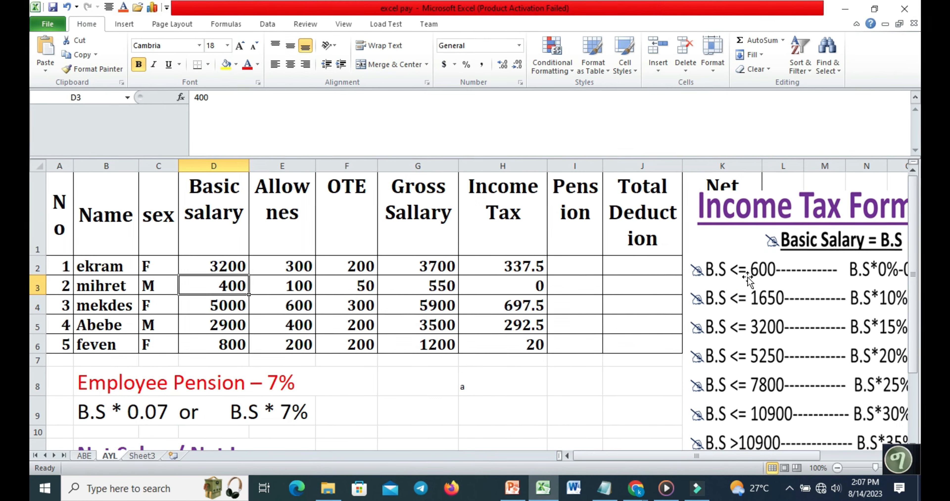
{"action": "left_click_drag", "start_coordinate": [747, 280], "coordinate": [812, 277]}
- Calculate the pension in I2 with =D2*0.07 and fill the formula down to I6
{"action": "left_click", "coordinate": [568, 263]}
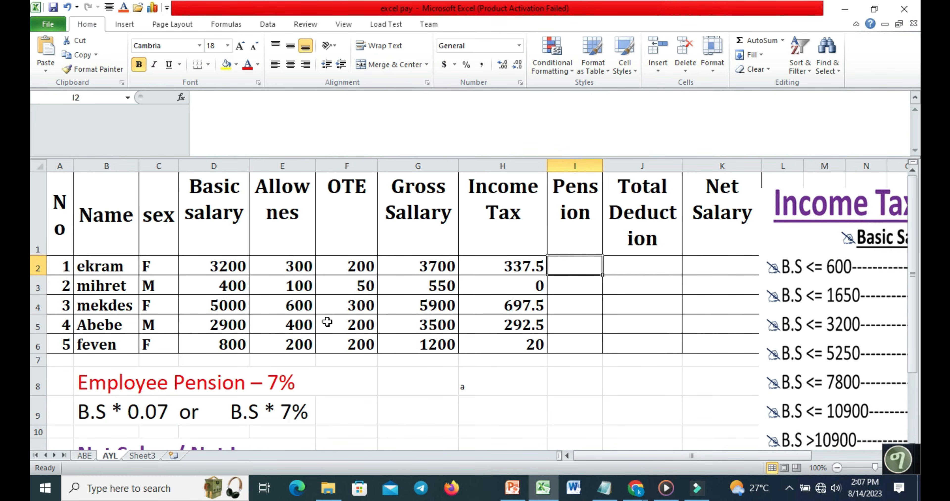
{"action": "scroll", "coordinate": [327, 322], "scroll_direction": "down", "scroll_amount": 1}
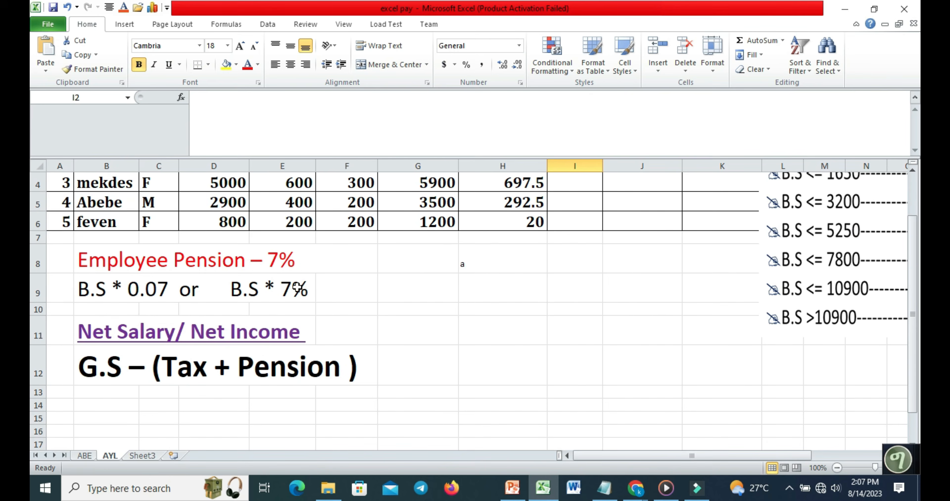
{"action": "scroll", "coordinate": [435, 318], "scroll_direction": "up", "scroll_amount": 1}
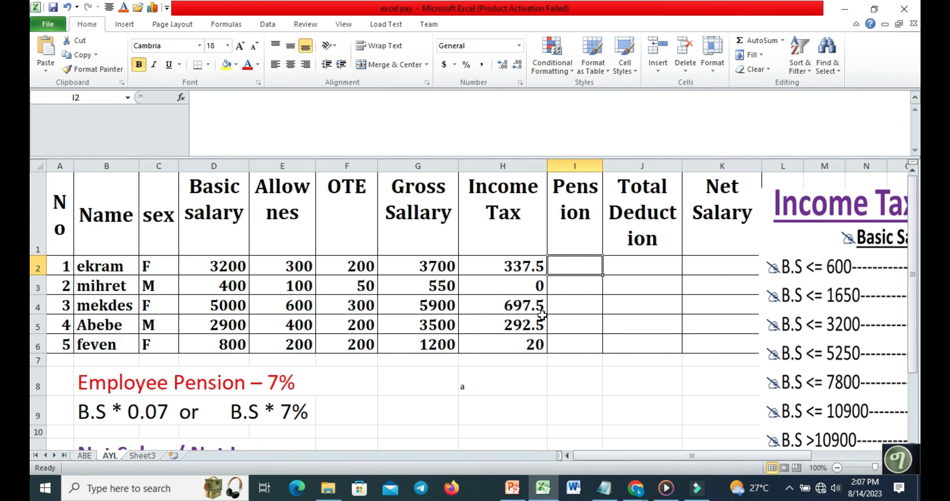
{"action": "left_click", "coordinate": [224, 118]}
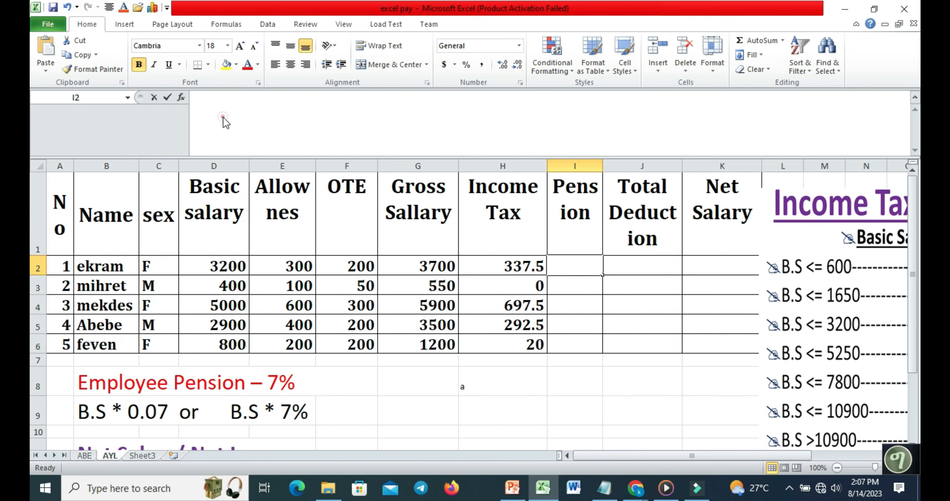
{"action": "type", "text": "="}
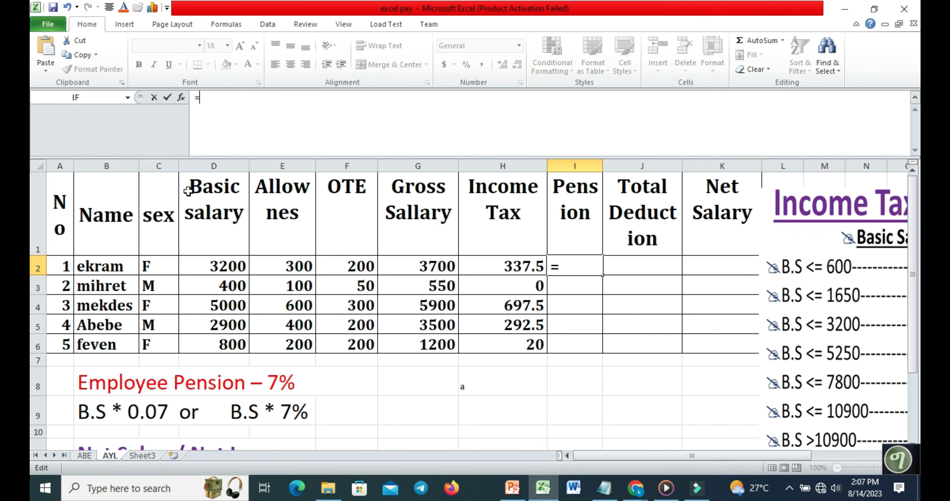
{"action": "left_click", "coordinate": [231, 270]}
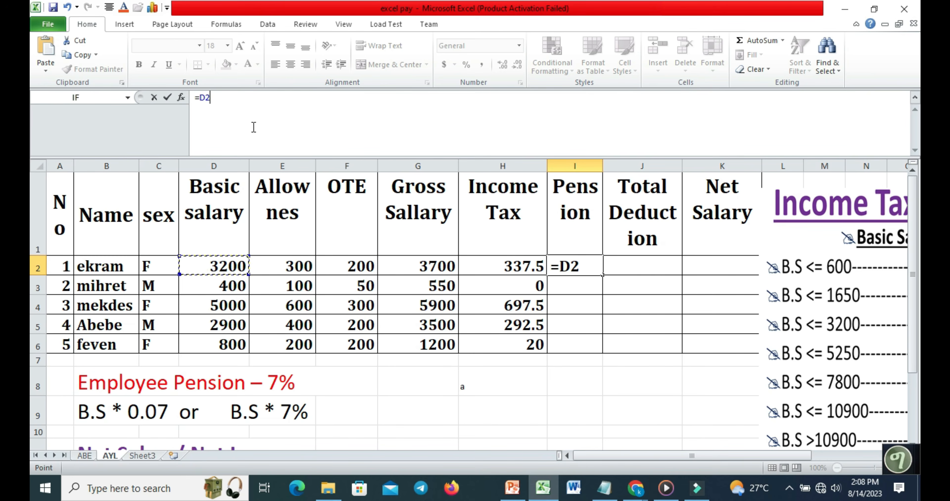
{"action": "type", "text": "*0.0"}
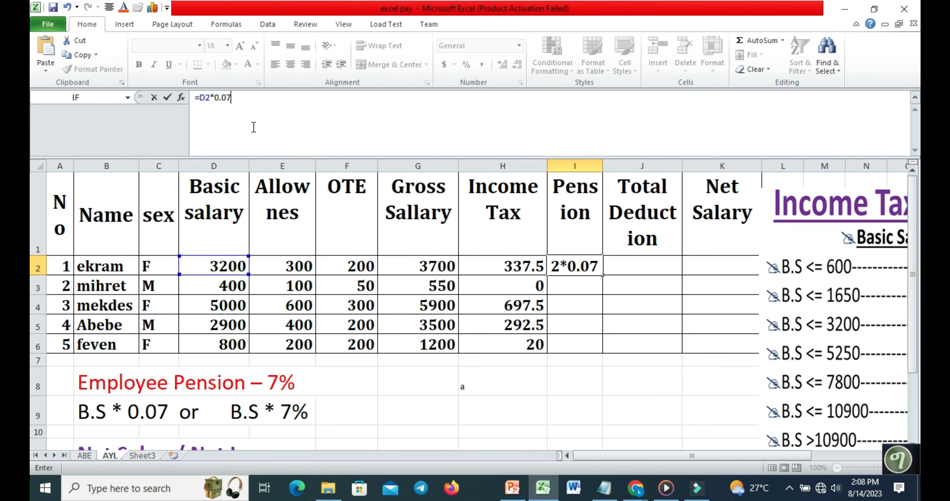
{"action": "type", "text": "7"}
{"action": "key", "text": "Return"}
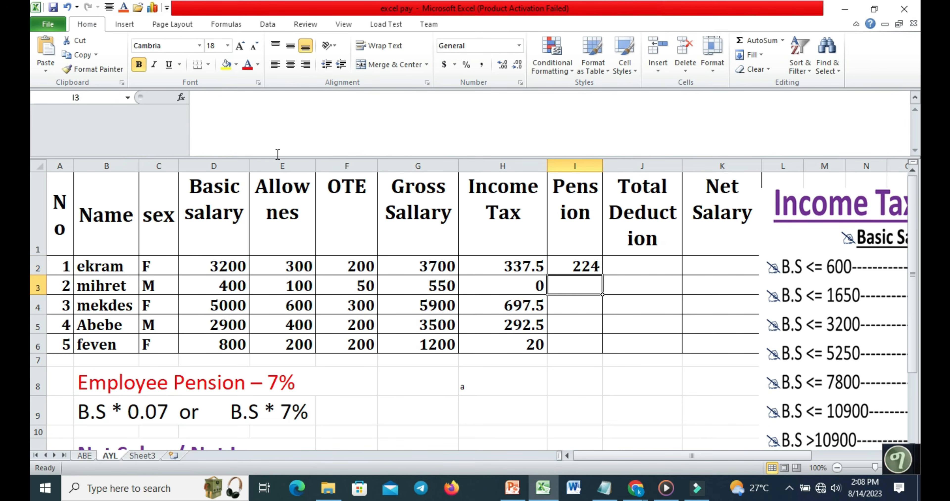
{"action": "left_click_drag", "start_coordinate": [580, 266], "coordinate": [570, 342]}
{"action": "key", "text": "ctrl+d"}
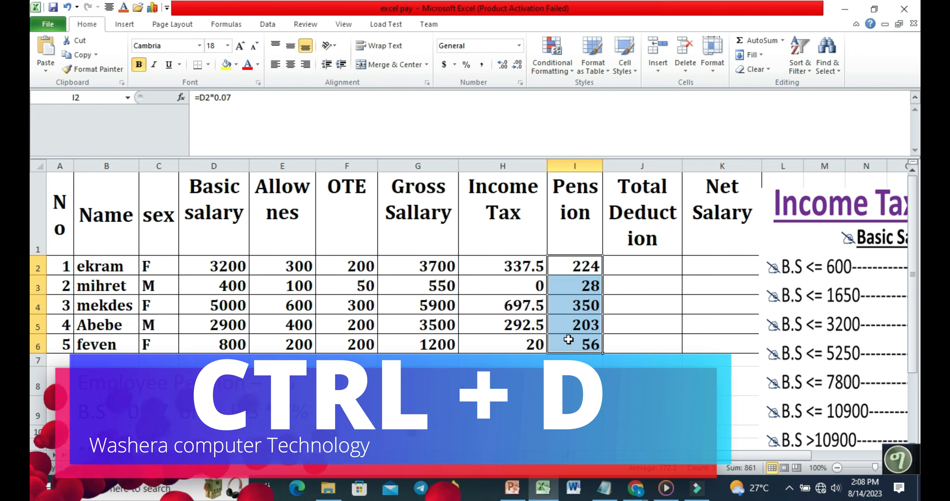
- Calculate the total deduction in J2 with =SUM(H2:I2) and fill the formula down to J6
{"action": "left_click", "coordinate": [646, 264]}
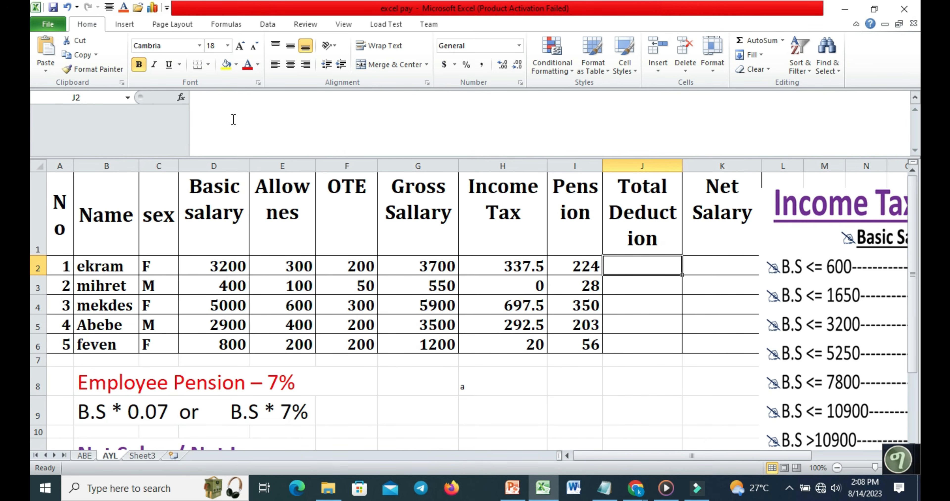
{"action": "left_click", "coordinate": [244, 114]}
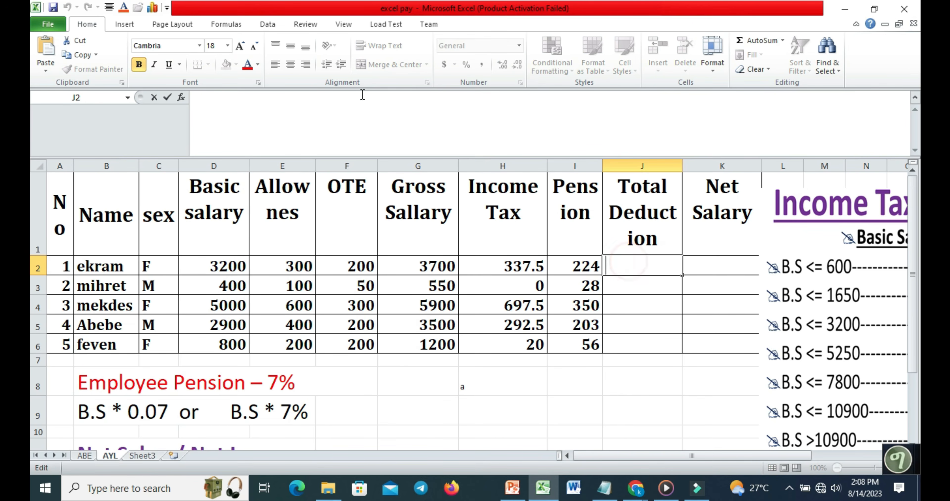
{"action": "left_click", "coordinate": [258, 112]}
{"action": "type", "text": "=sum"}
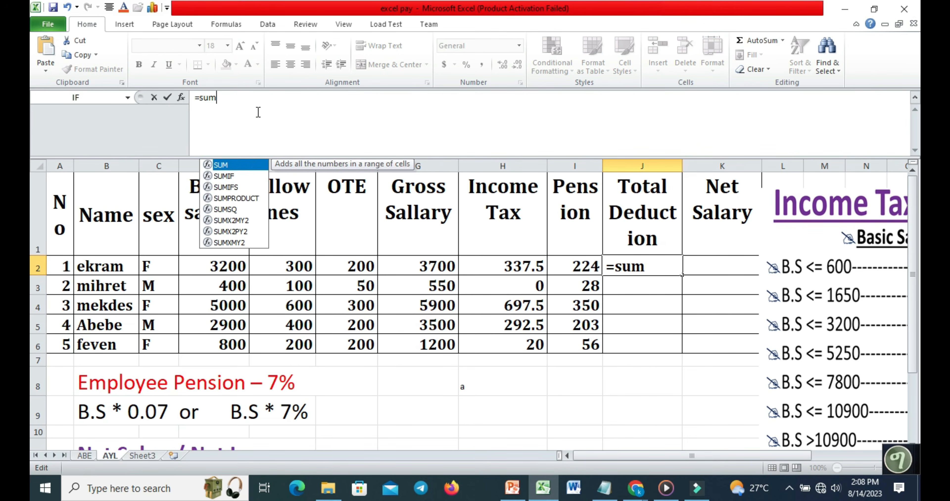
{"action": "type", "text": "("}
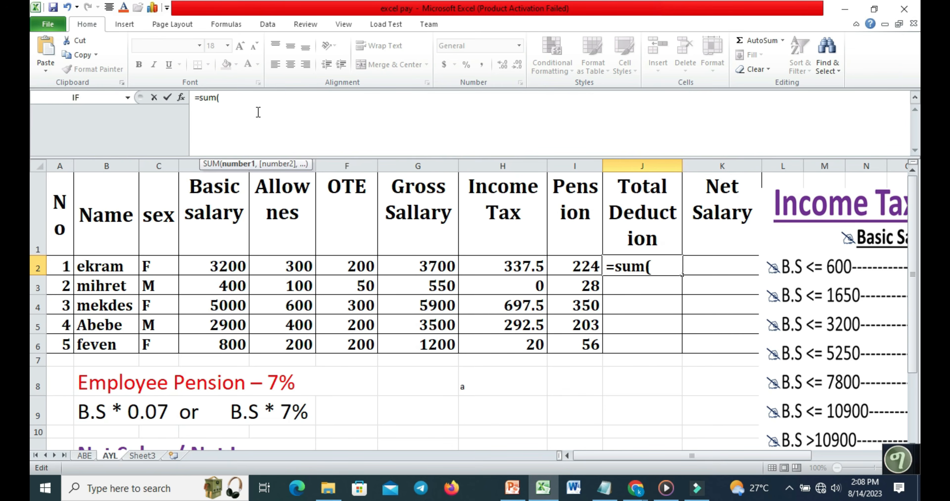
{"action": "left_click", "coordinate": [503, 266]}
{"action": "left_click_drag", "start_coordinate": [518, 268], "coordinate": [575, 267]}
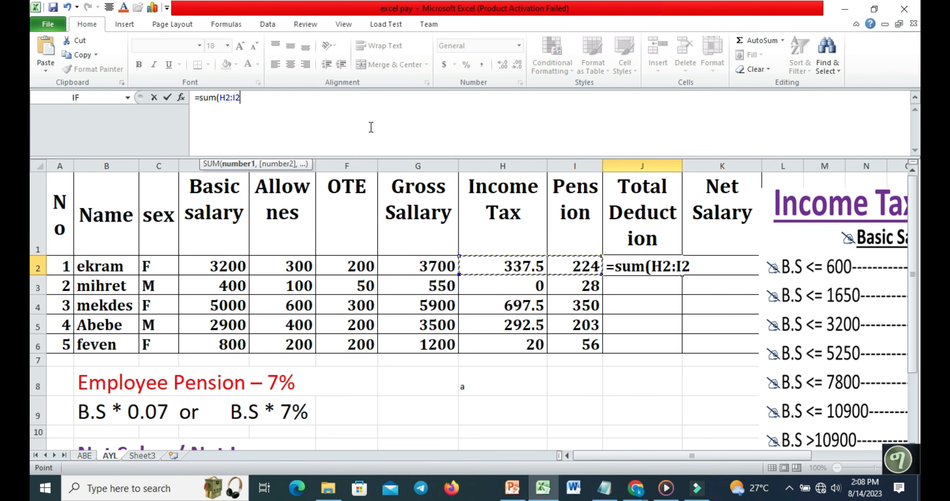
{"action": "type", "text": ")"}
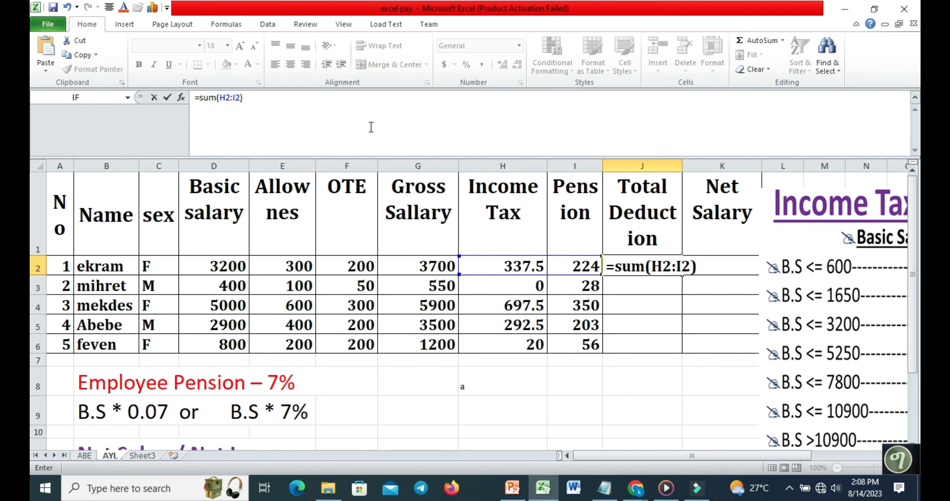
{"action": "key", "text": "Return"}
{"action": "left_click_drag", "start_coordinate": [637, 263], "coordinate": [657, 338]}
{"action": "key", "text": "ctrl+d"}
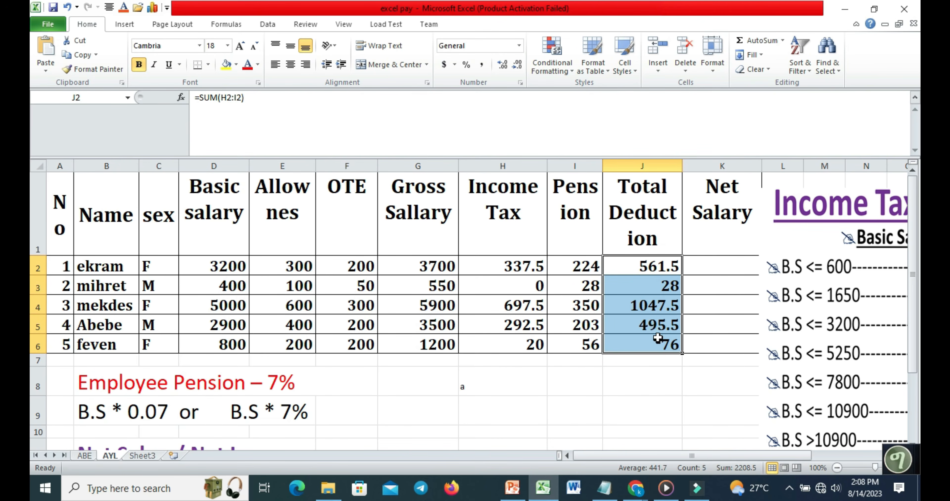
- Move the income tax picture farther away from the Net Salary column and review the net salary formula note below the payroll table
{"action": "left_click", "coordinate": [713, 269]}
{"action": "left_click_drag", "start_coordinate": [853, 202], "coordinate": [893, 188]}
{"action": "left_click", "coordinate": [705, 266]}
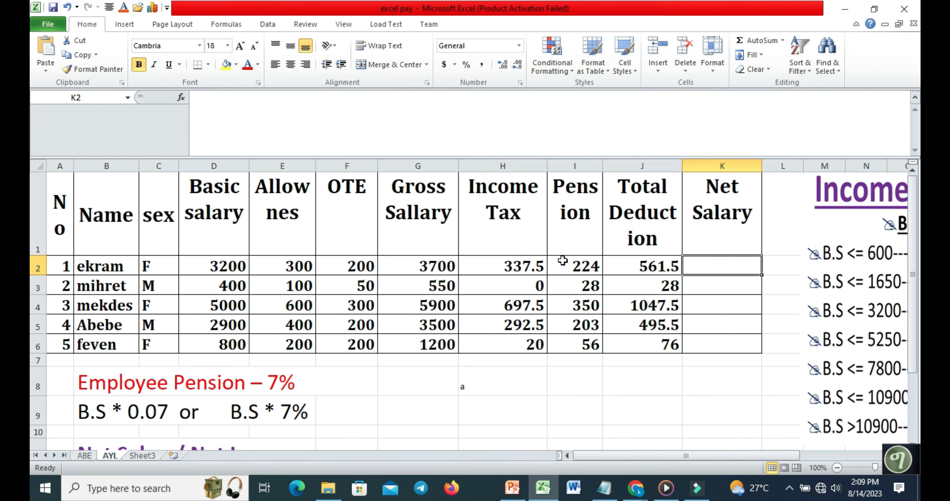
{"action": "scroll", "coordinate": [508, 303], "scroll_direction": "down", "scroll_amount": 1}
{"action": "scroll", "coordinate": [508, 295], "scroll_direction": "down", "scroll_amount": 2}
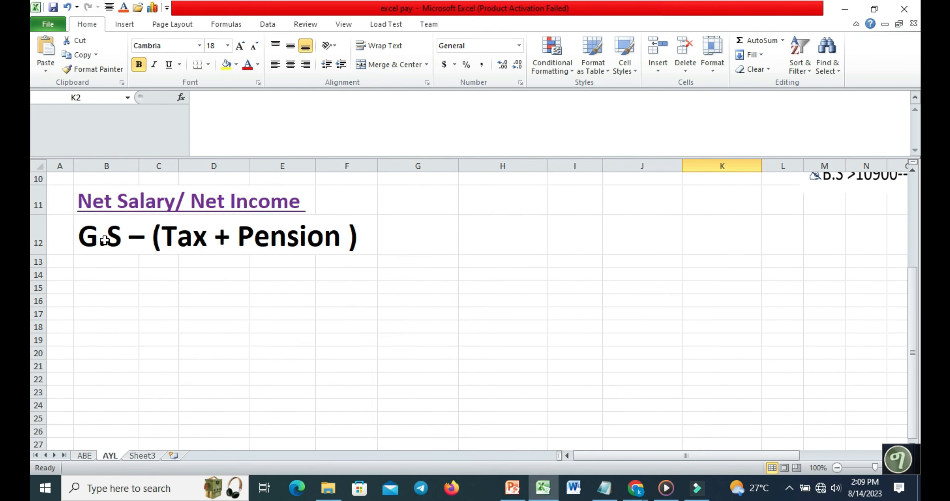
{"action": "scroll", "coordinate": [631, 284], "scroll_direction": "up", "scroll_amount": 2}
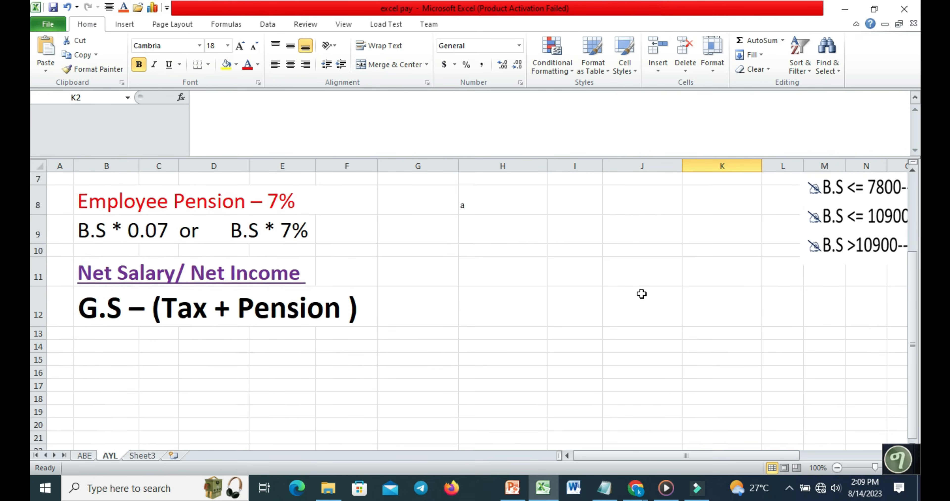
{"action": "scroll", "coordinate": [680, 323], "scroll_direction": "up", "scroll_amount": 1}
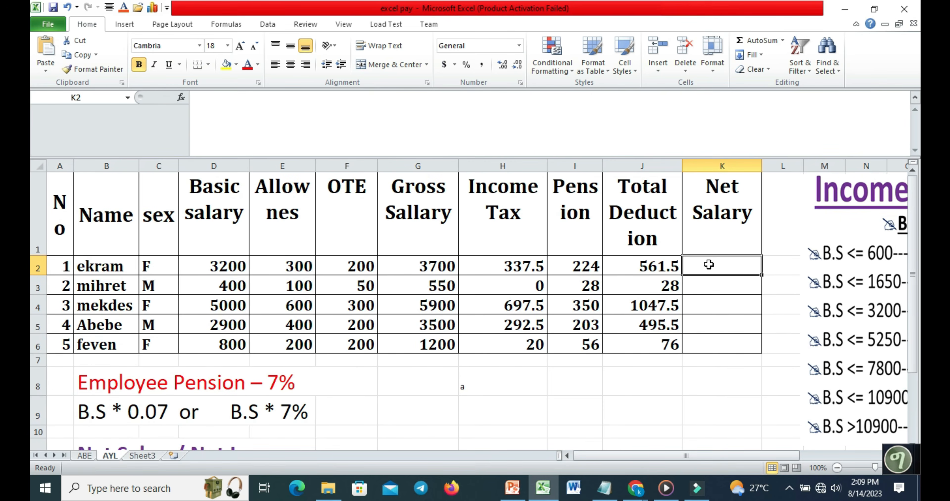
- Calculate the net salary in K2 with =G2-J2 and fill the formula down to K6
{"action": "left_click", "coordinate": [229, 109]}
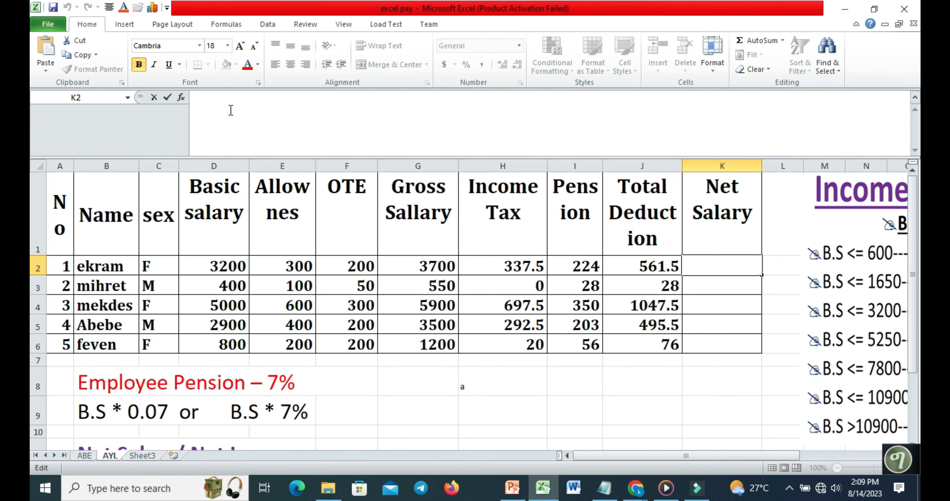
{"action": "type", "text": "="}
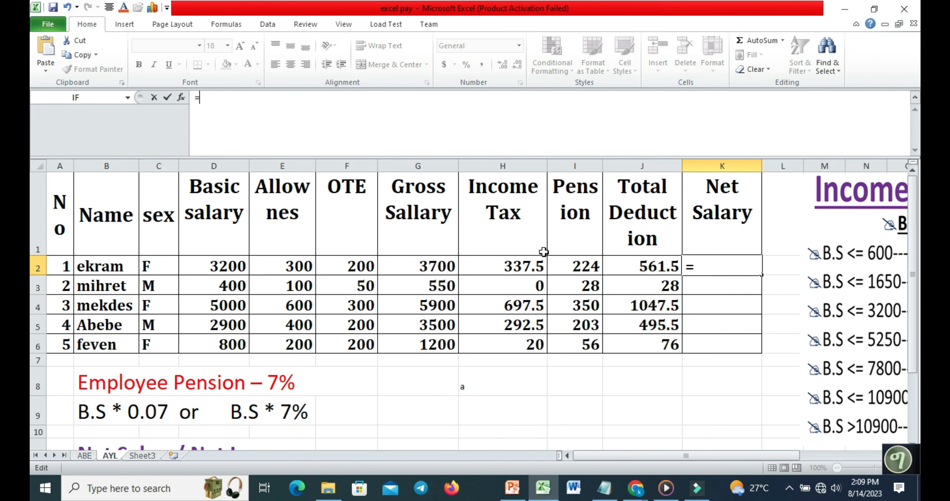
{"action": "left_click", "coordinate": [404, 266]}
{"action": "left_click", "coordinate": [640, 264]}
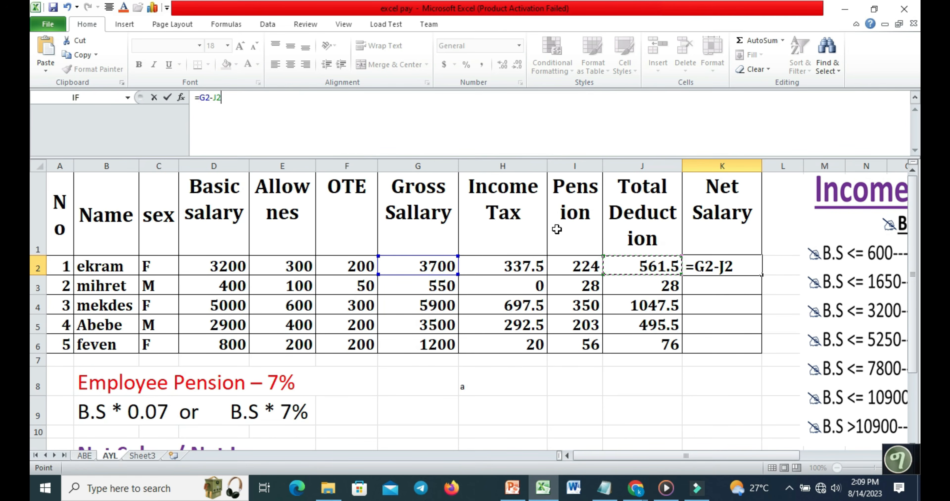
{"action": "key", "text": "Return"}
{"action": "left_click_drag", "start_coordinate": [735, 267], "coordinate": [725, 340]}
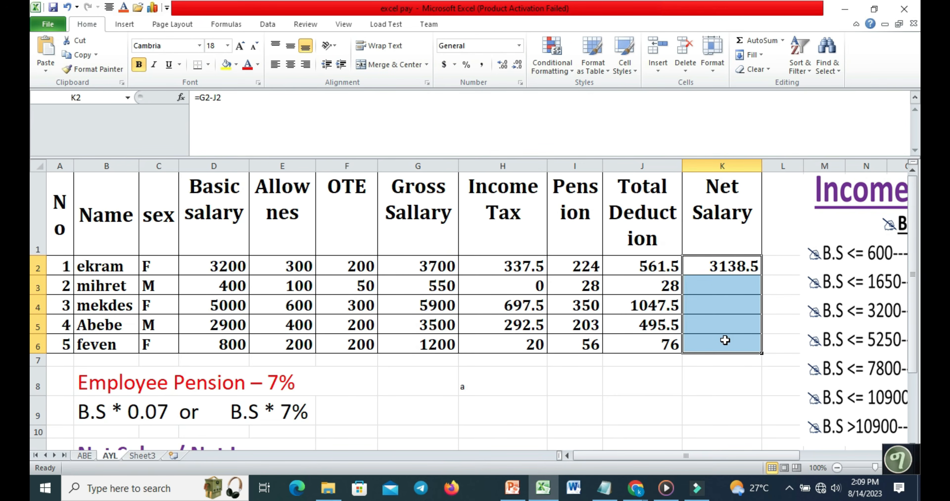
{"action": "key", "text": "ctrl+d"}
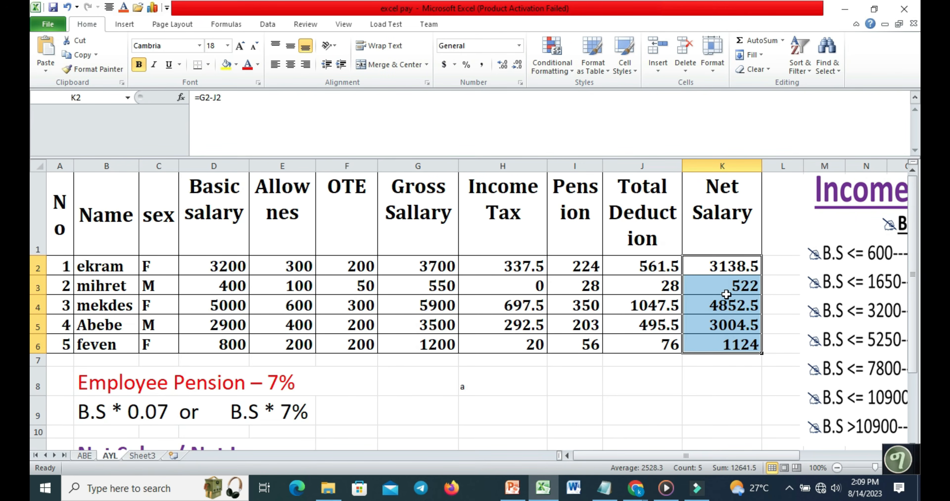
- Check the net salary formulas in cells K2 through K4
{"action": "left_click", "coordinate": [730, 266]}
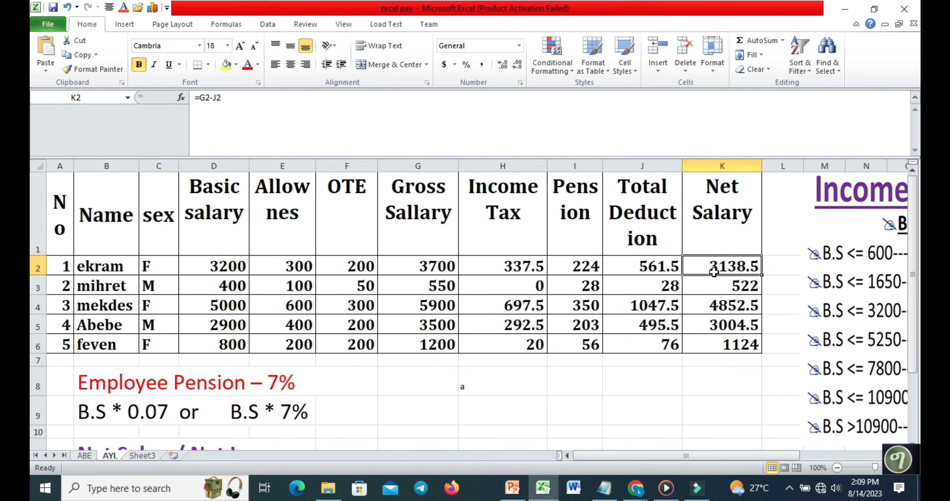
{"action": "left_click", "coordinate": [722, 287]}
{"action": "key", "text": "Down"}
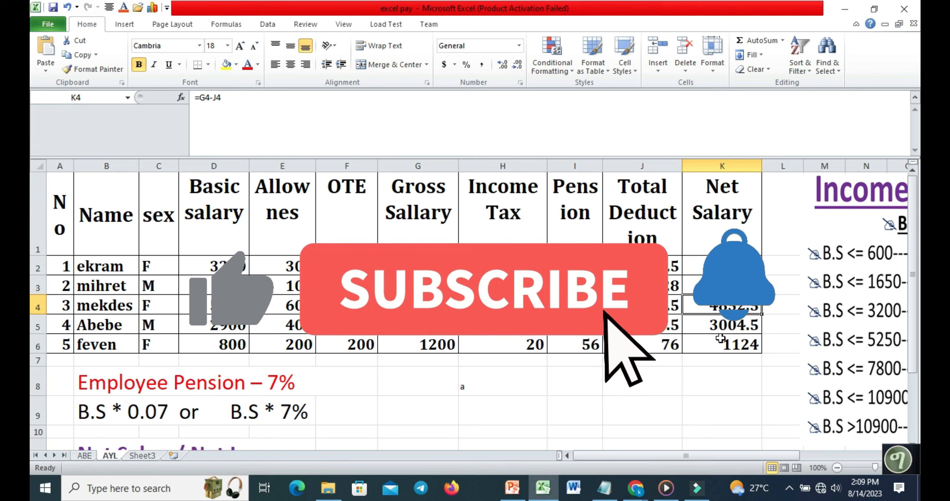